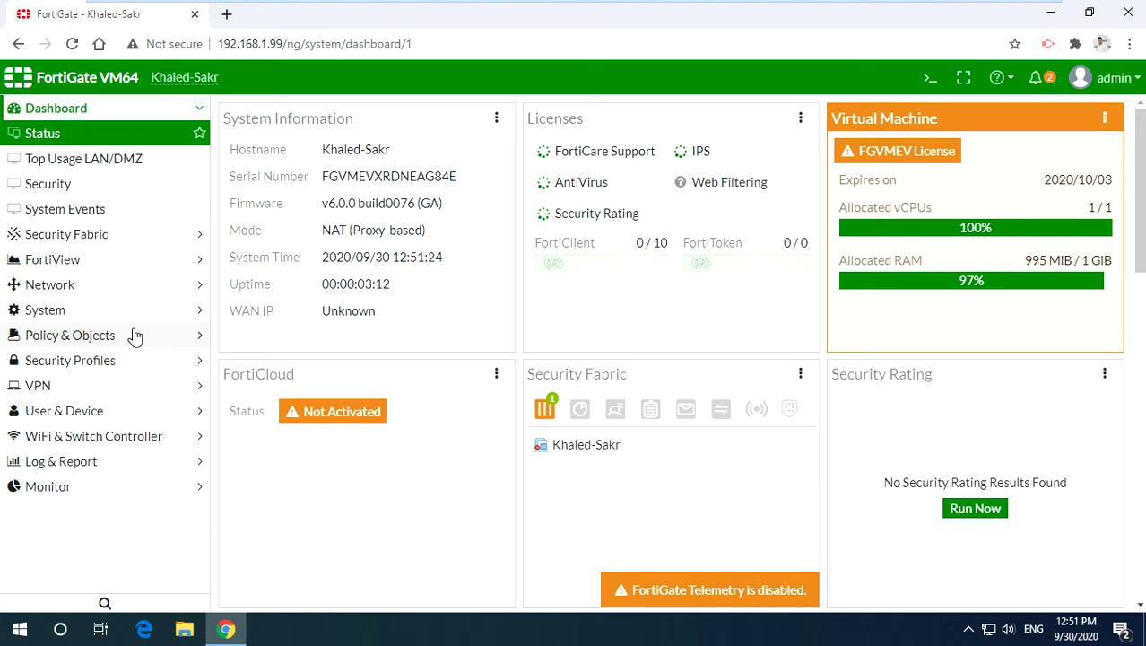
# - Start creating a new IPv4 firewall policy
pyautogui.click(134, 335)
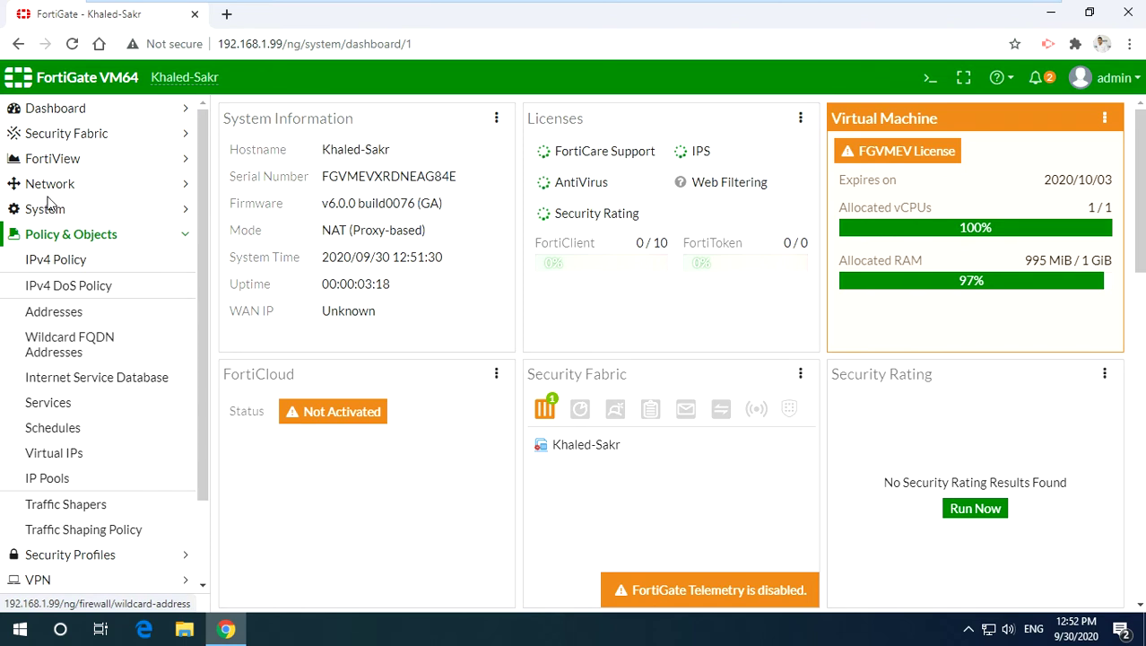
pyautogui.click(50, 262)
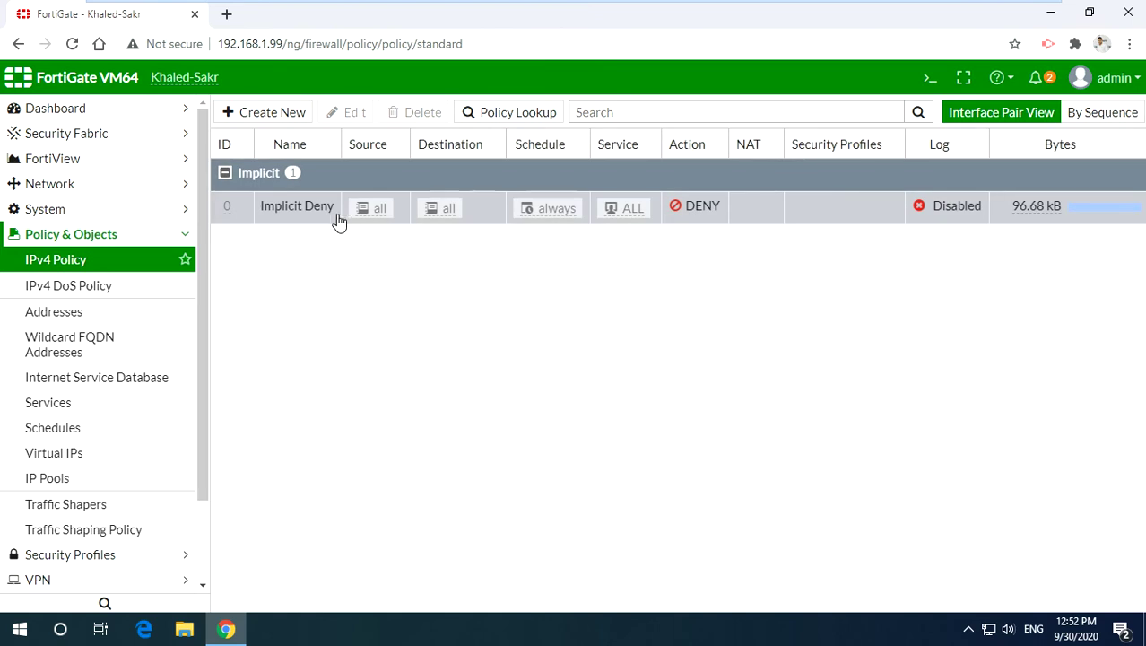
pyautogui.moveTo(219, 147)
pyautogui.click(260, 113)
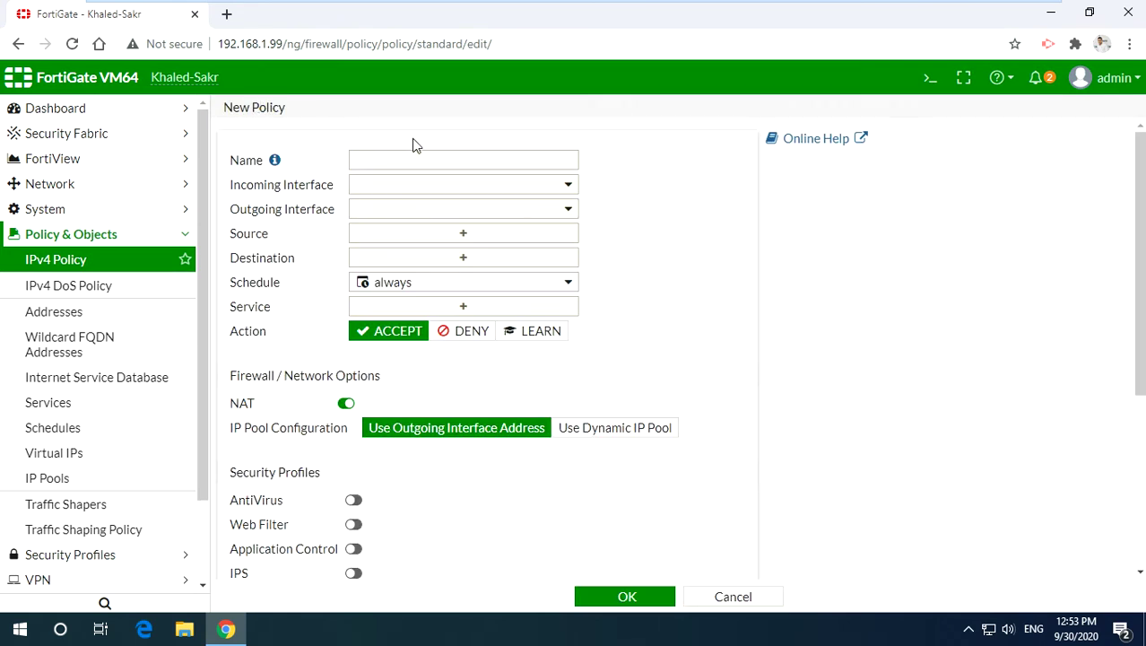
# - Name the new policy "Allowed Anything"
pyautogui.click(415, 150)
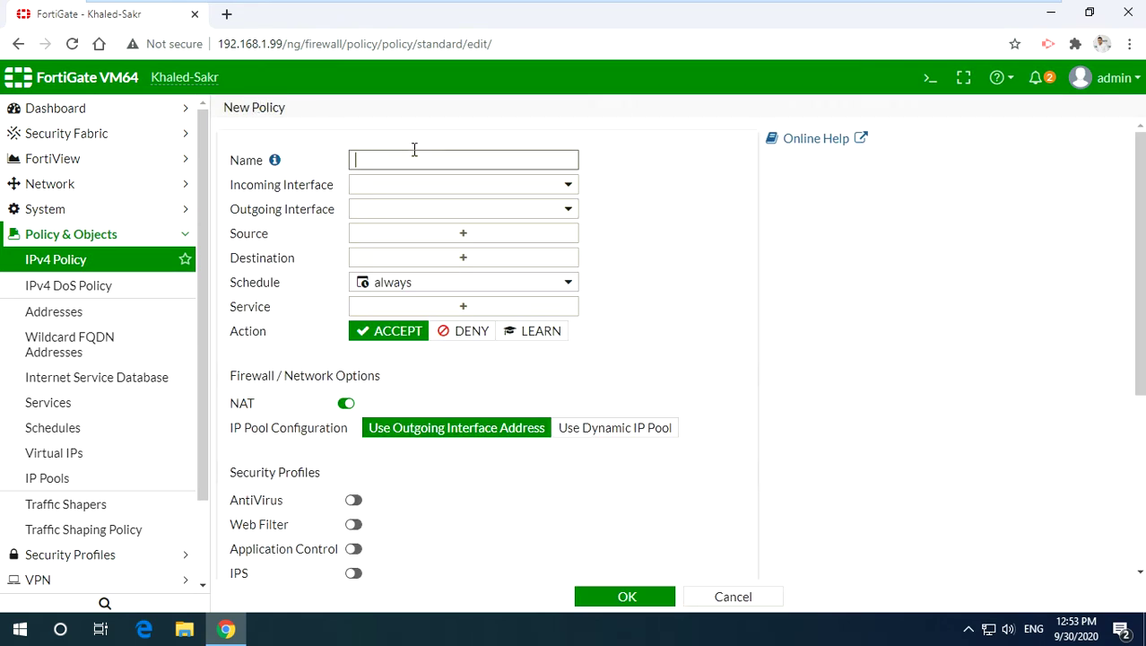
pyautogui.write('A')
pyautogui.write('ll')
pyautogui.write('oewd')
pyautogui.press('BackSpace')
pyautogui.press('BackSpace')
pyautogui.press('BackSpace')
pyautogui.write('wed')
pyautogui.press('Tab')
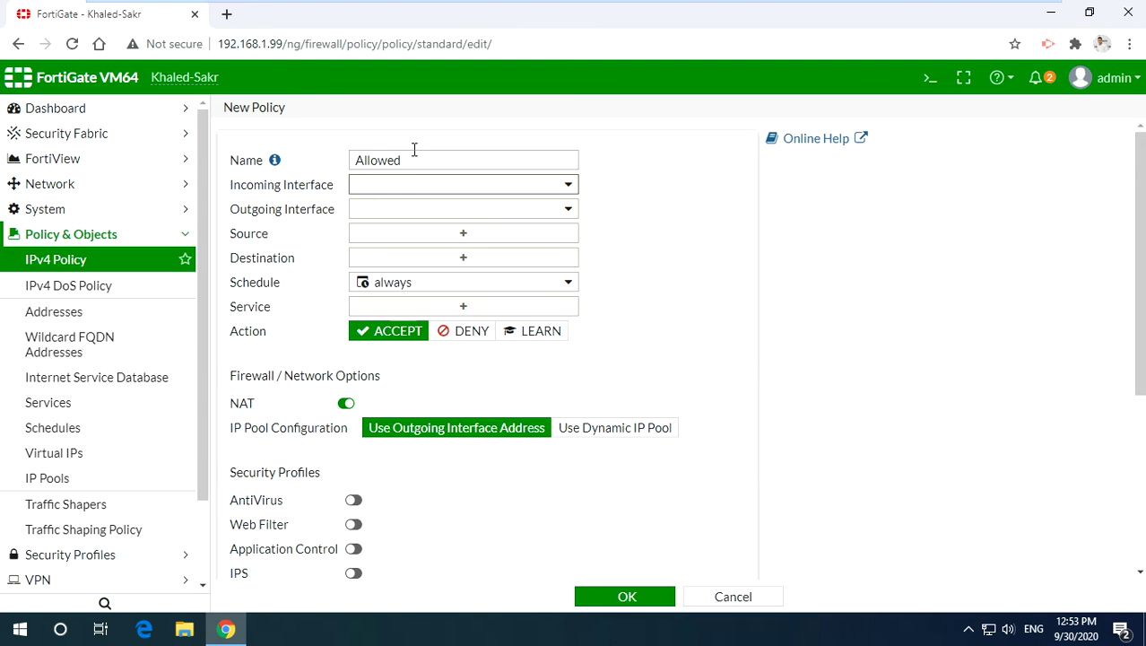
pyautogui.click(424, 152)
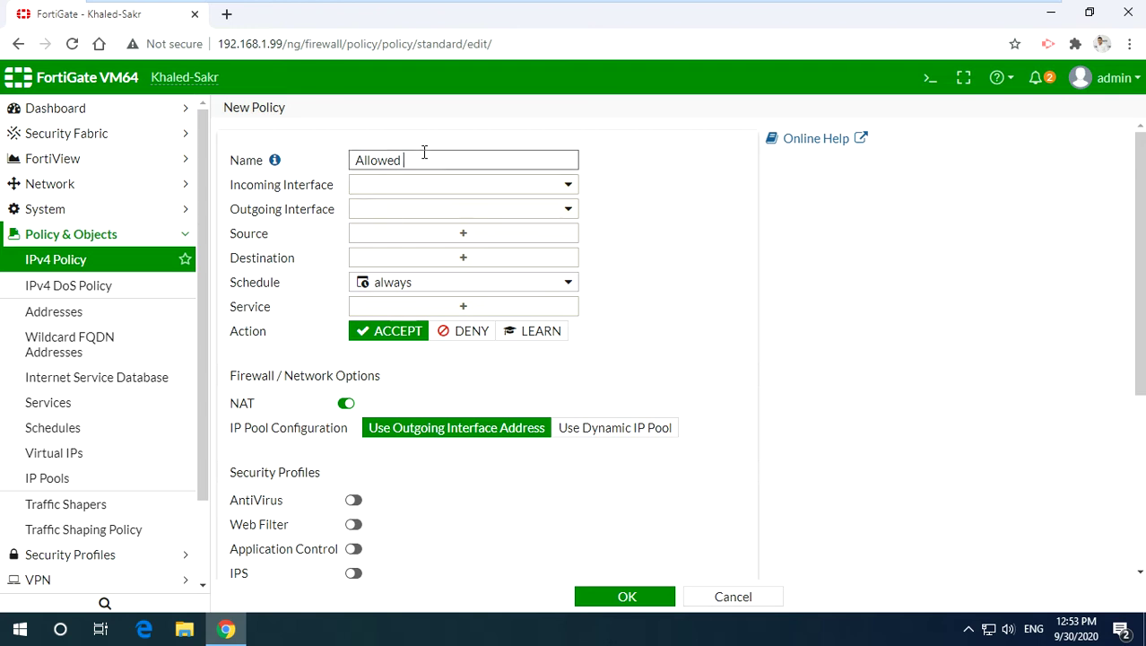
pyautogui.write('Anything')
# - Set the policy's incoming interface to LAN (port1) and its outgoing interface to WAN (port2)
pyautogui.click(397, 184)
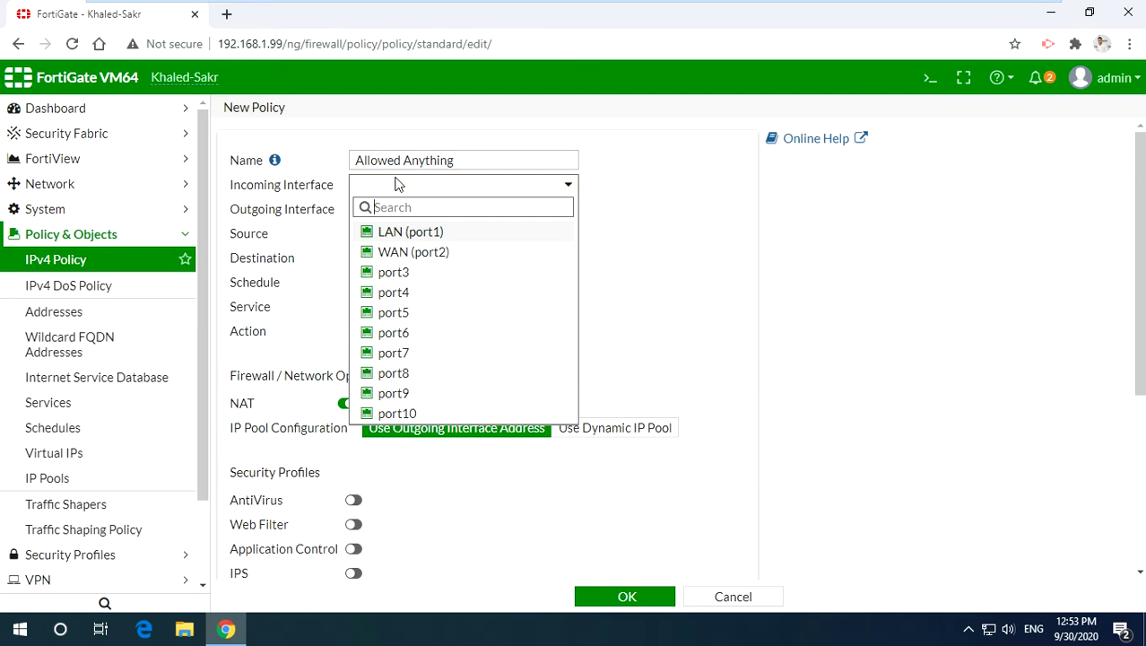
pyautogui.click(393, 232)
pyautogui.click(444, 213)
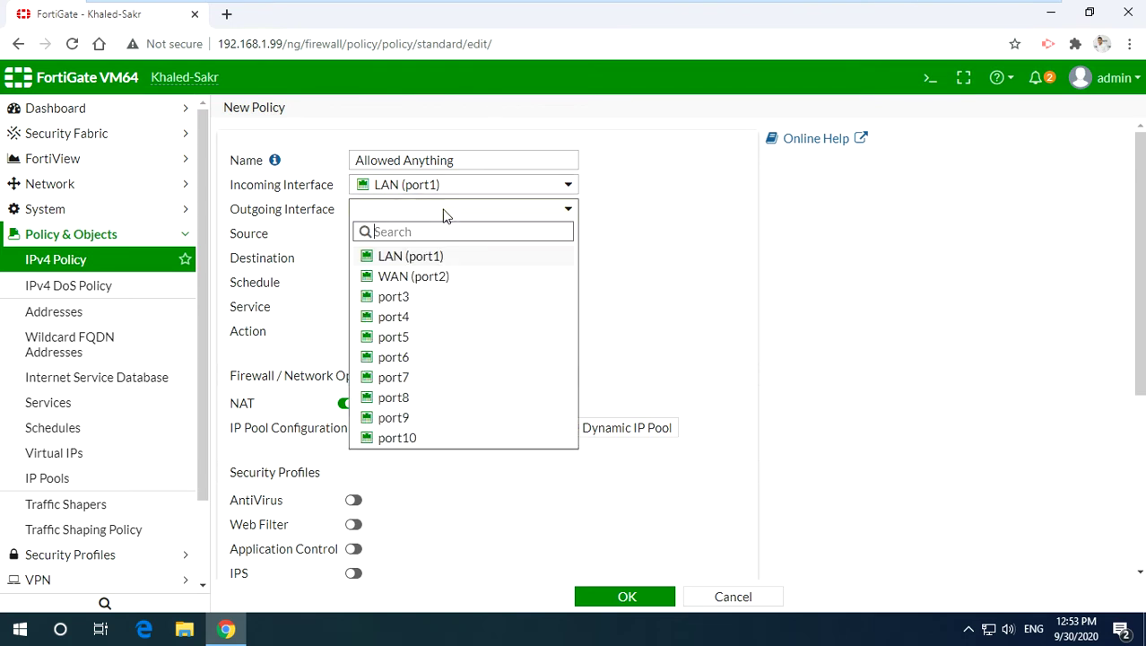
pyautogui.click(435, 278)
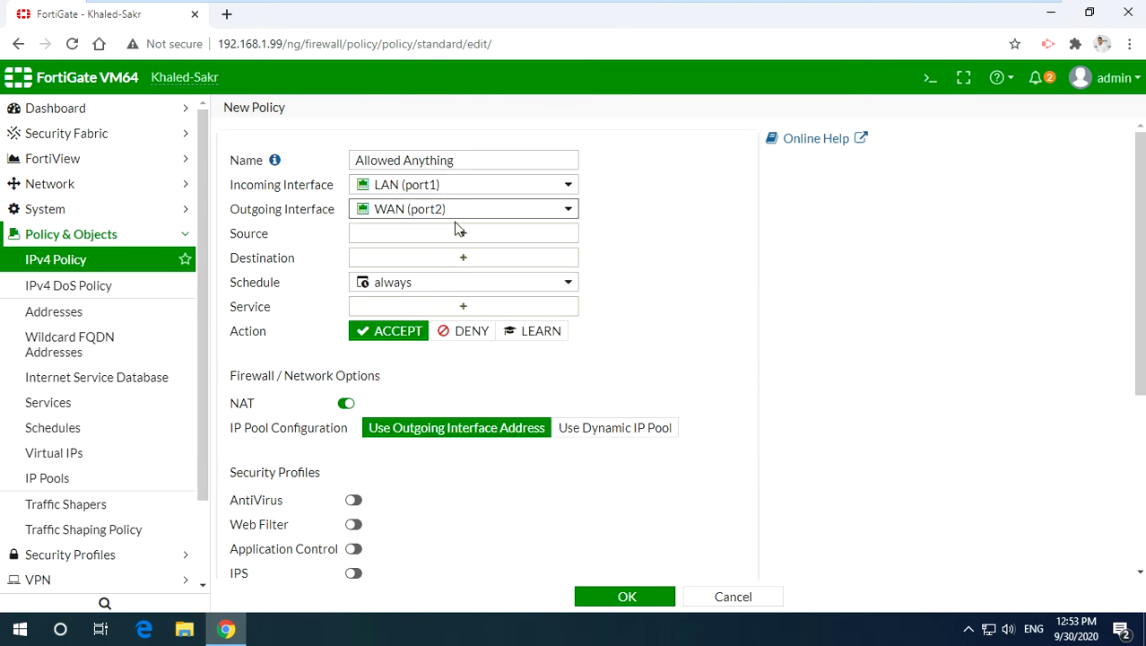
# - Set the policy's source and destination addresses to all and its service to ALL
pyautogui.click(447, 240)
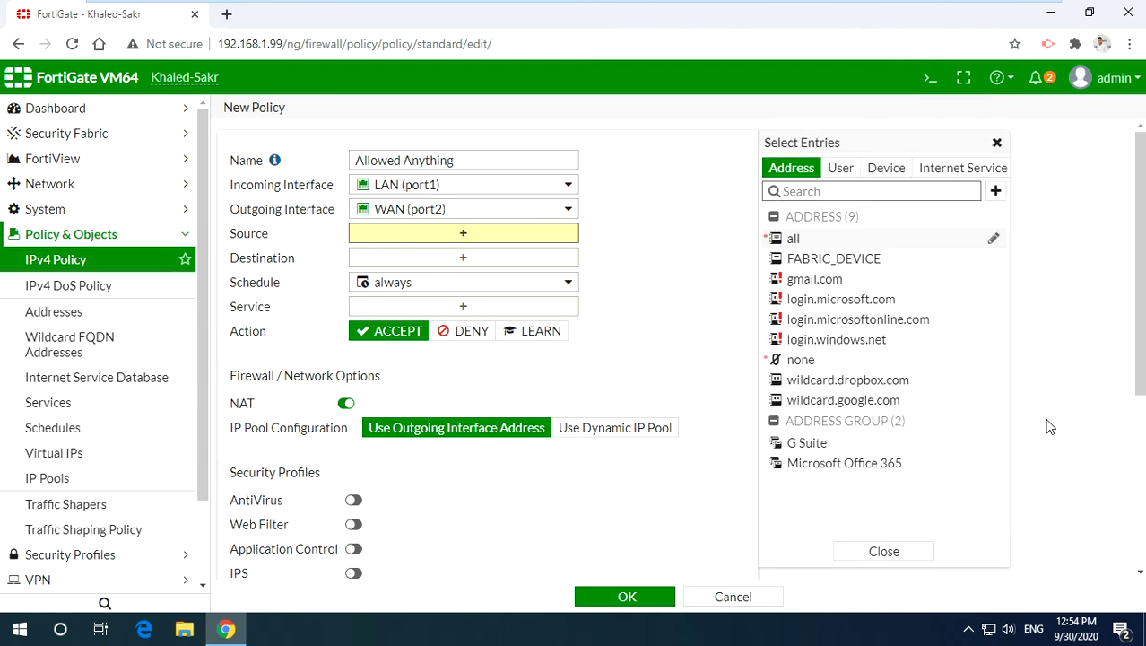
pyautogui.click(898, 243)
pyautogui.click(501, 277)
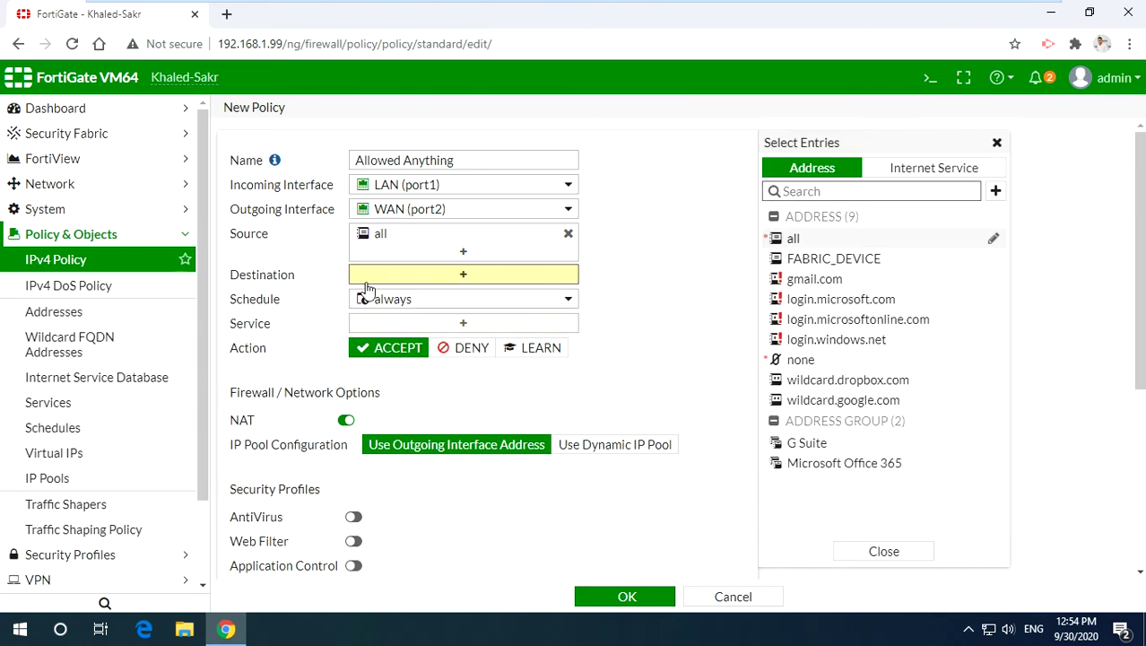
pyautogui.click(798, 238)
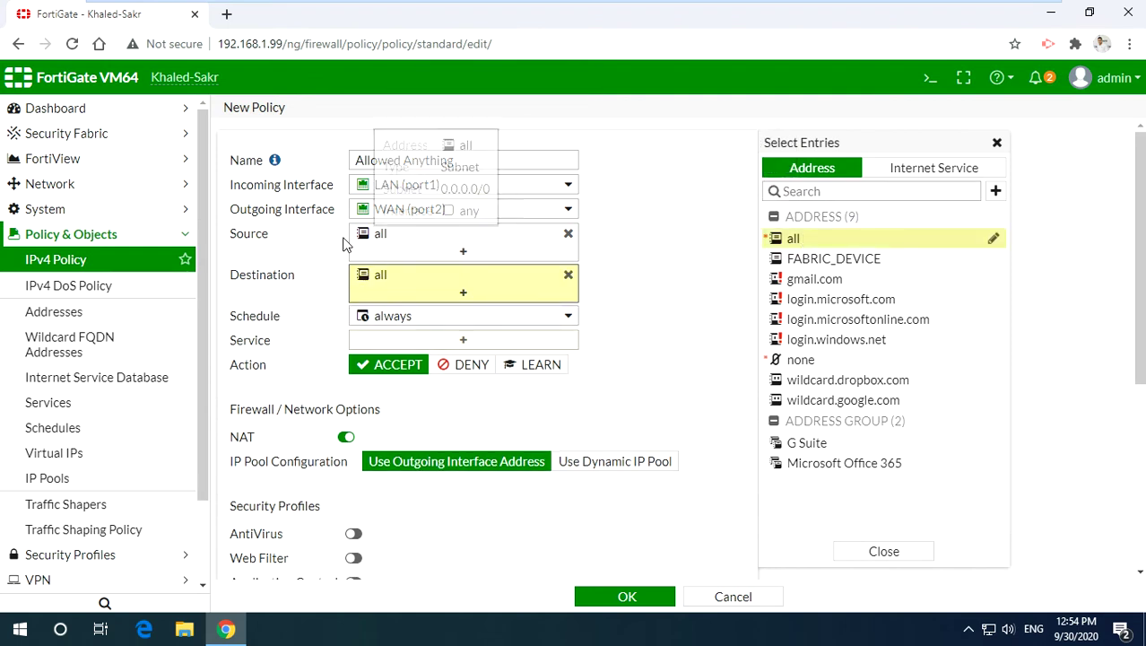
pyautogui.moveTo(388, 242)
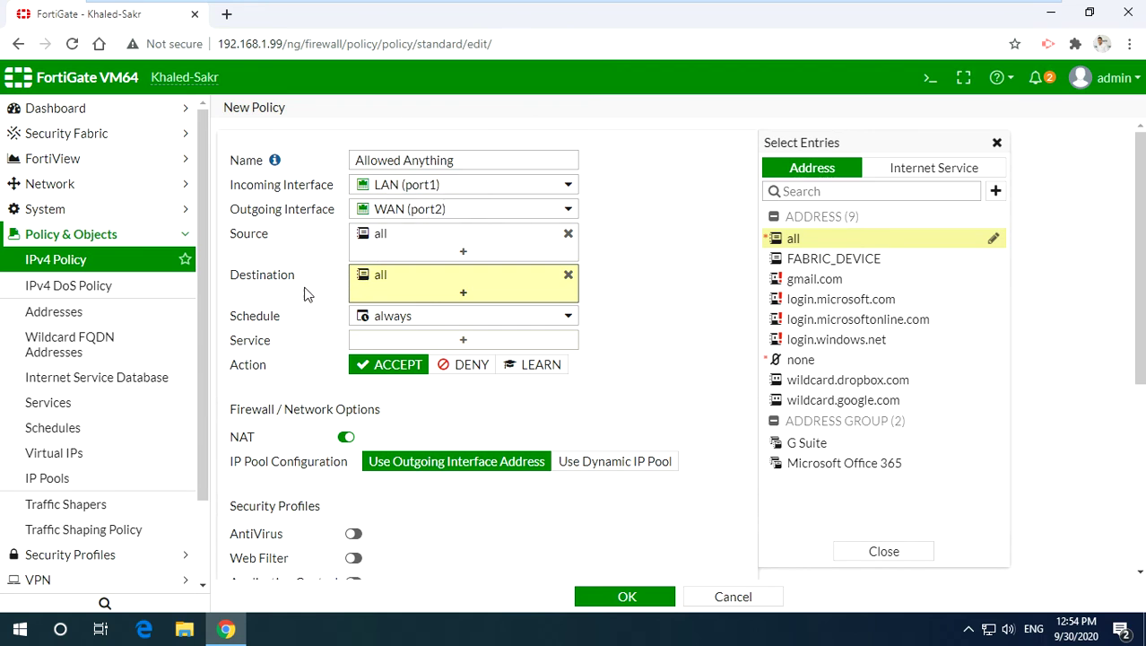
pyautogui.moveTo(365, 284)
pyautogui.moveTo(518, 330)
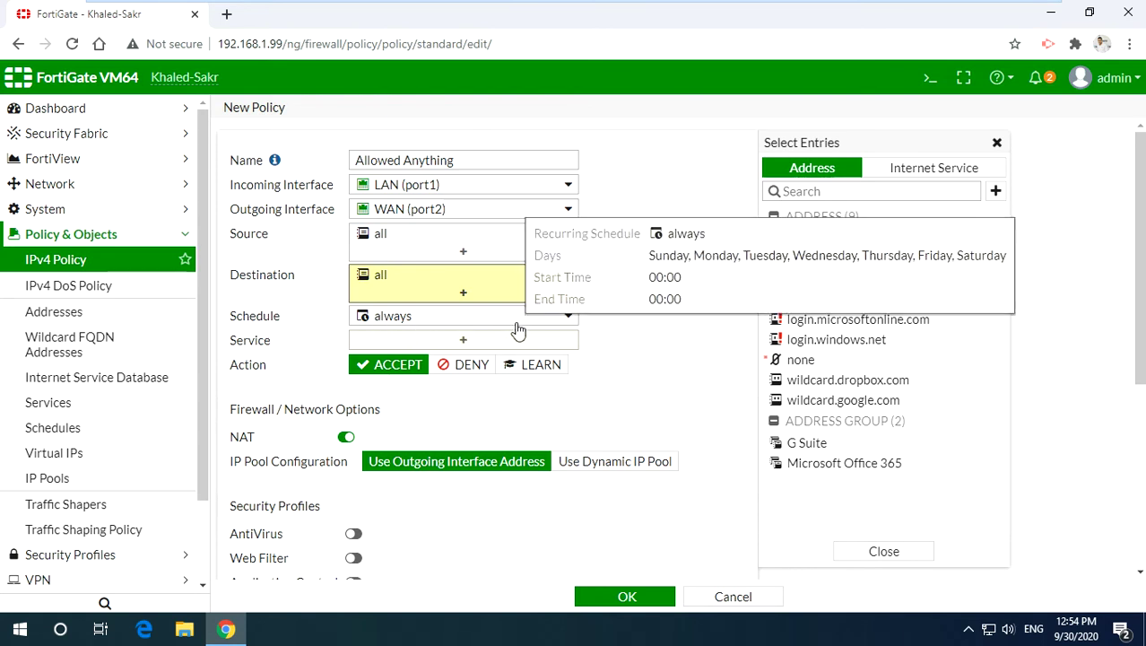
pyautogui.click(474, 346)
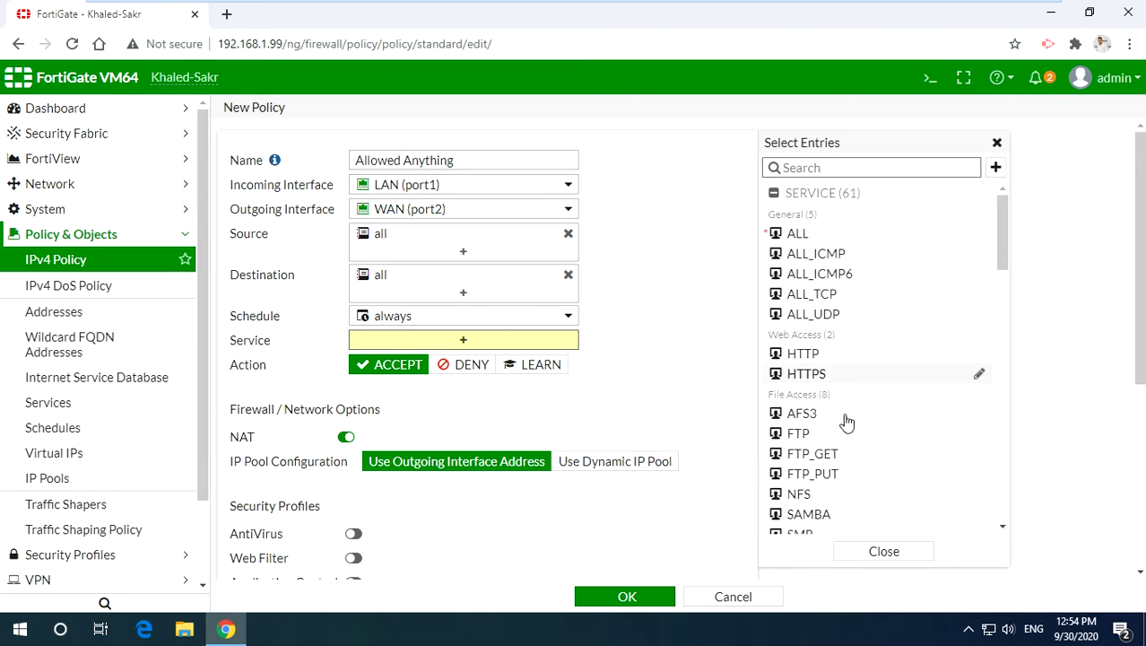
pyautogui.click(824, 233)
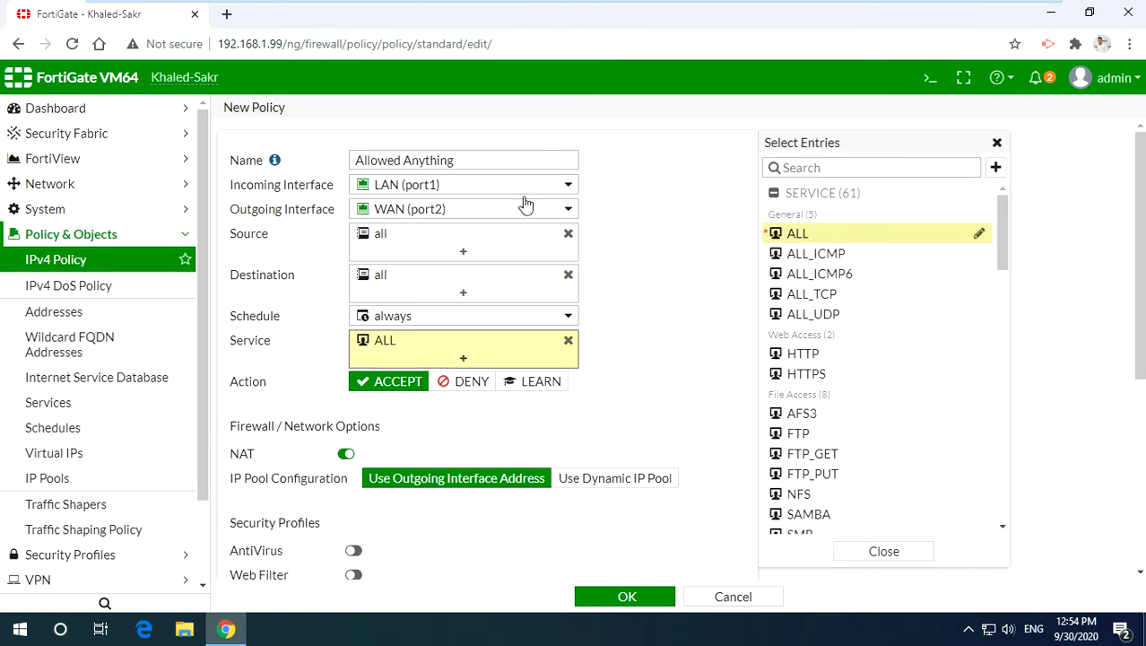
# - Switch the policy action to DENY and back to ACCEPT
pyautogui.doubleClick(263, 390)
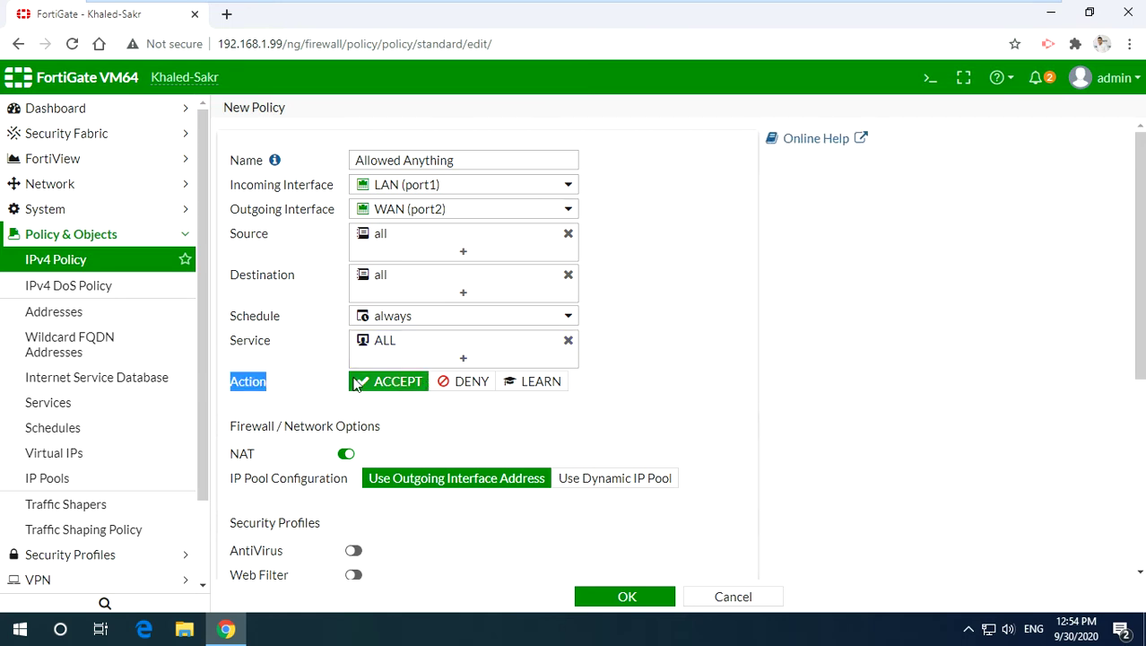
pyautogui.click(439, 382)
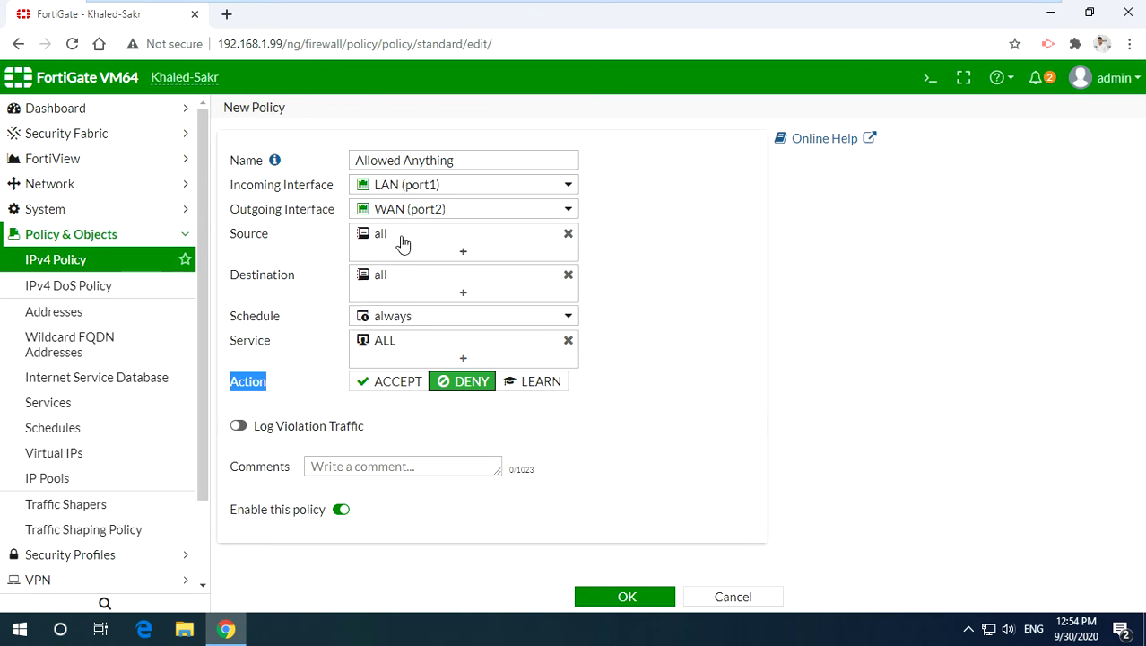
pyautogui.click(392, 384)
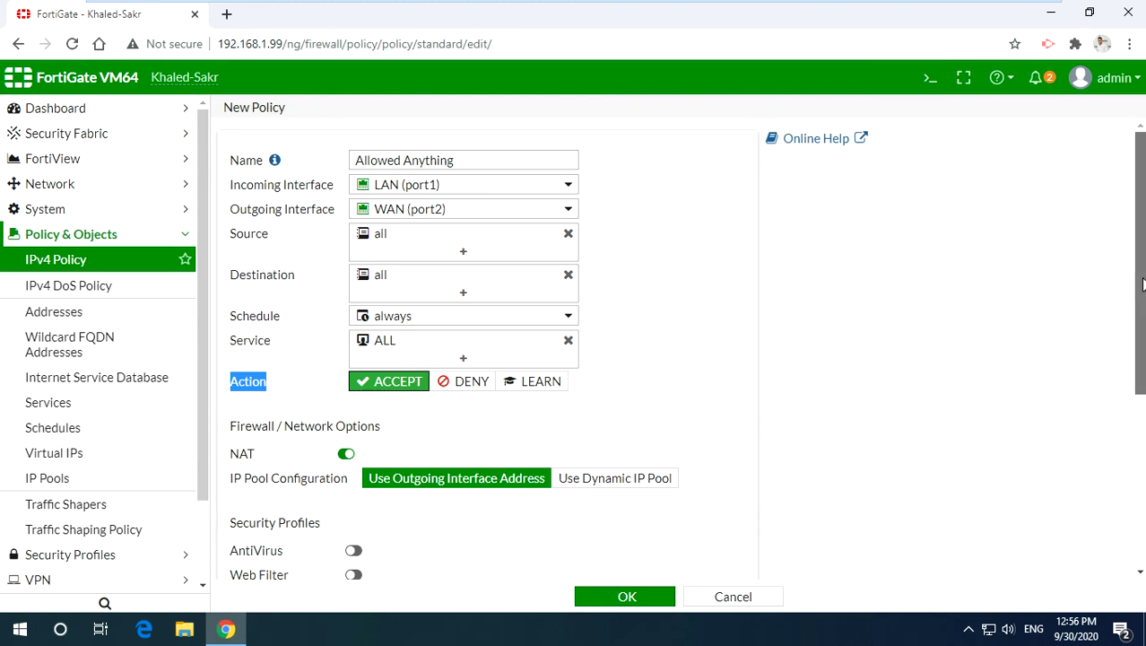
# - Enable the AntiVirus and Web Filter security profiles for the policy
pyautogui.moveTo(1142, 284); pyautogui.dragTo(1140, 462)
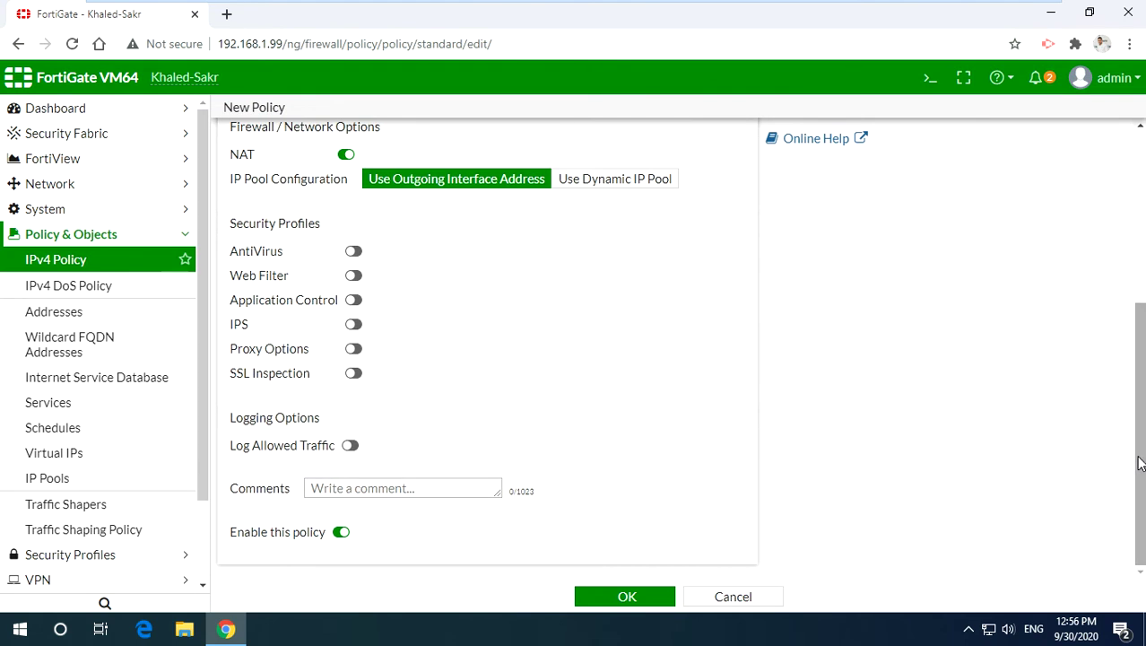
pyautogui.doubleClick(243, 221)
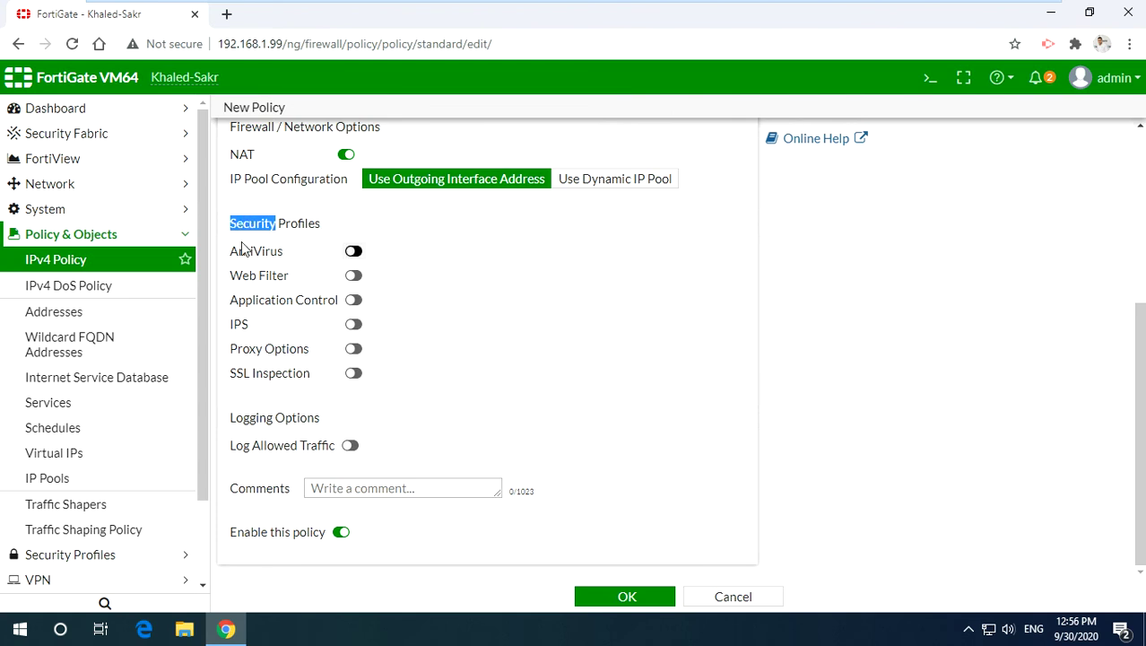
pyautogui.click(352, 252)
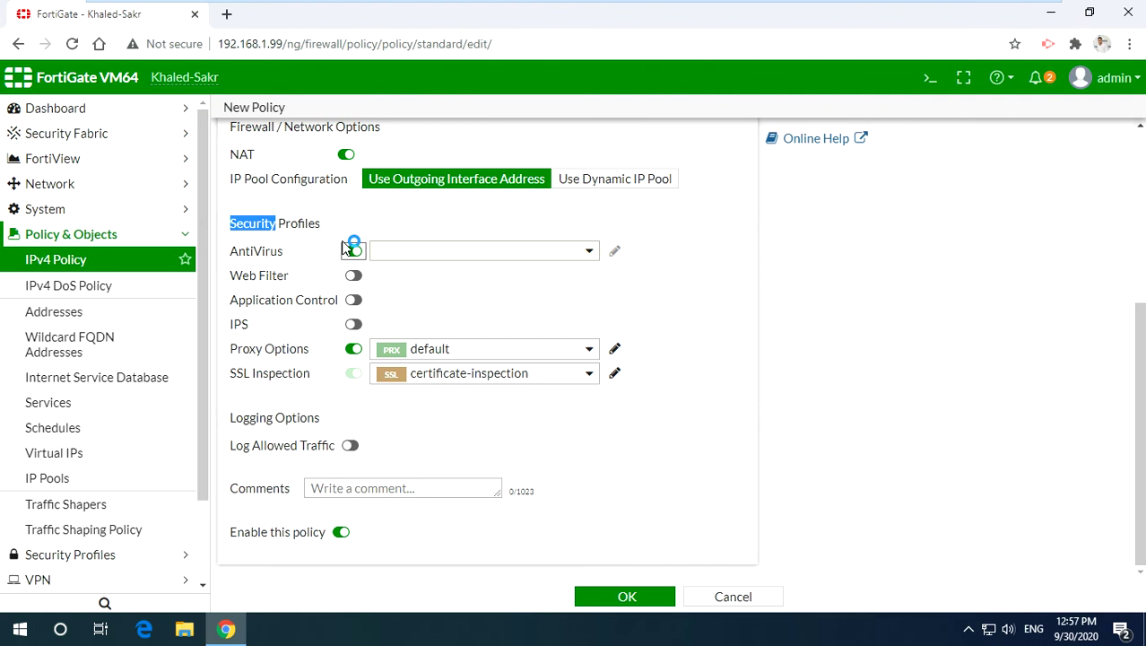
pyautogui.doubleClick(278, 278)
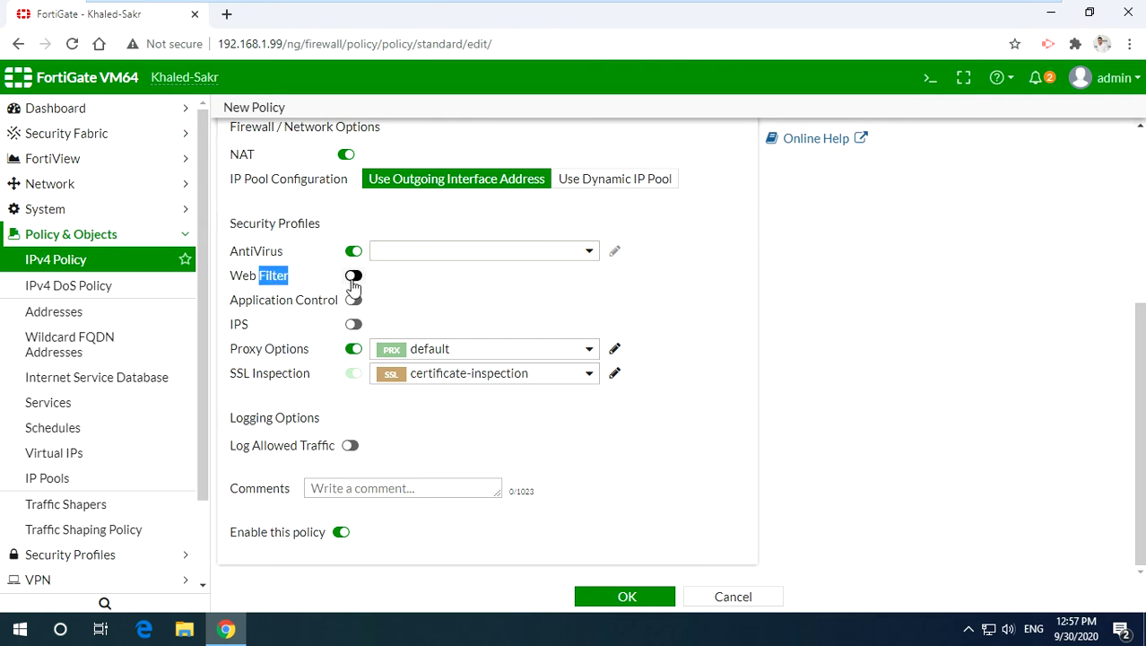
pyautogui.click(353, 278)
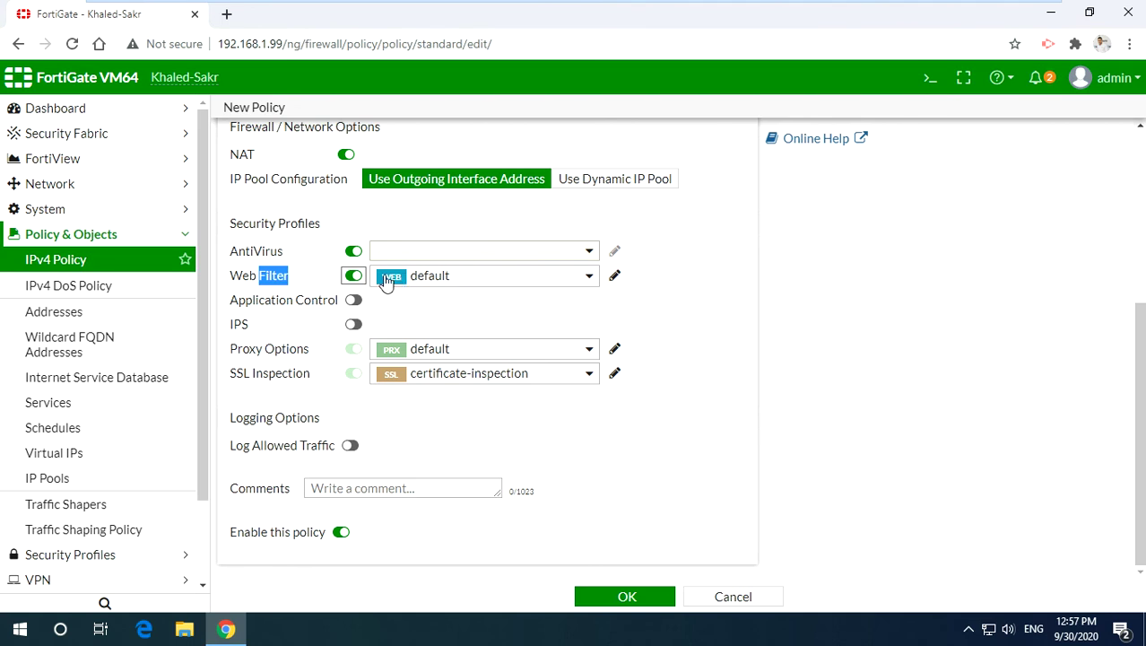
pyautogui.moveTo(415, 278)
# - Enable the Application Control and IPS security profiles for the policy
pyautogui.click(353, 300)
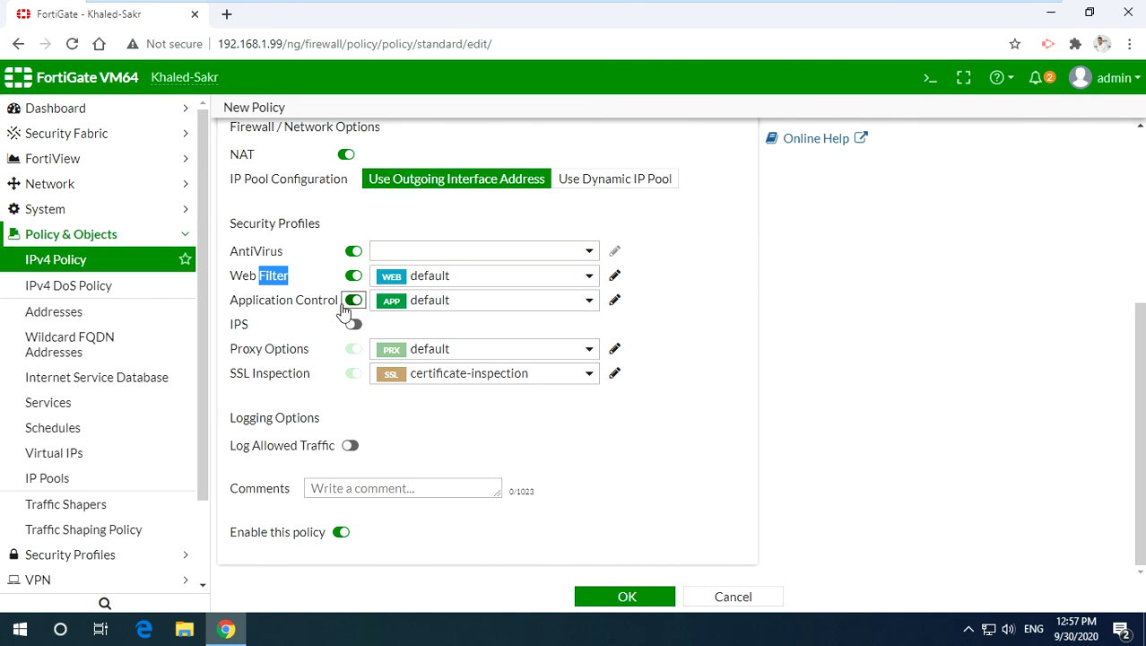
pyautogui.doubleClick(248, 276)
pyautogui.doubleClick(261, 303)
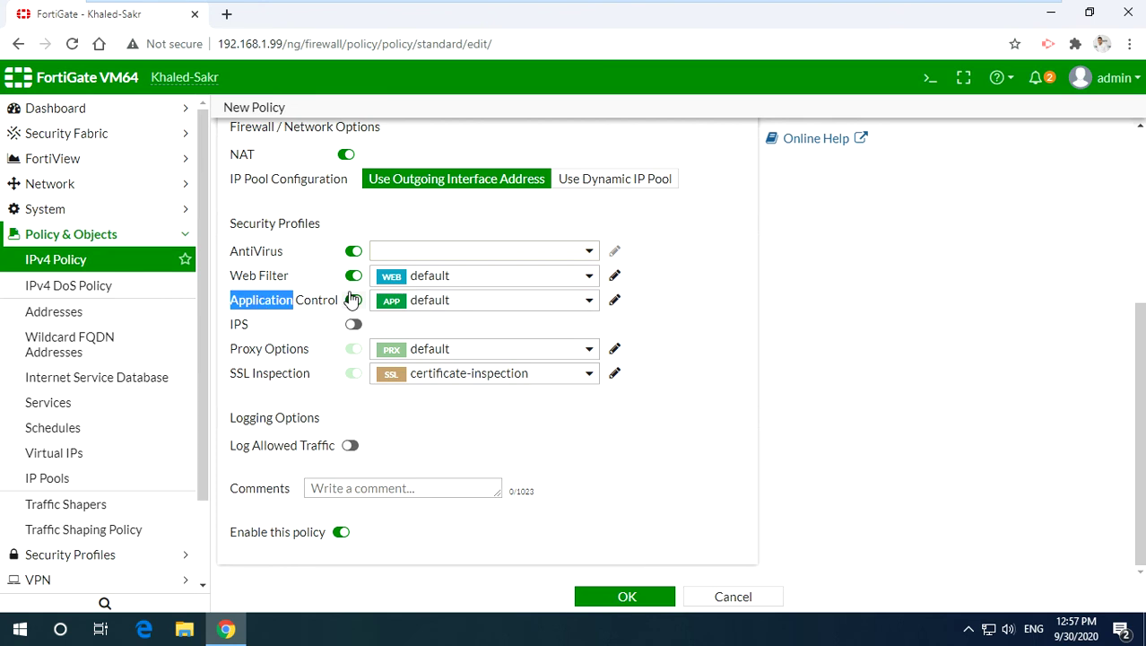
pyautogui.moveTo(449, 305)
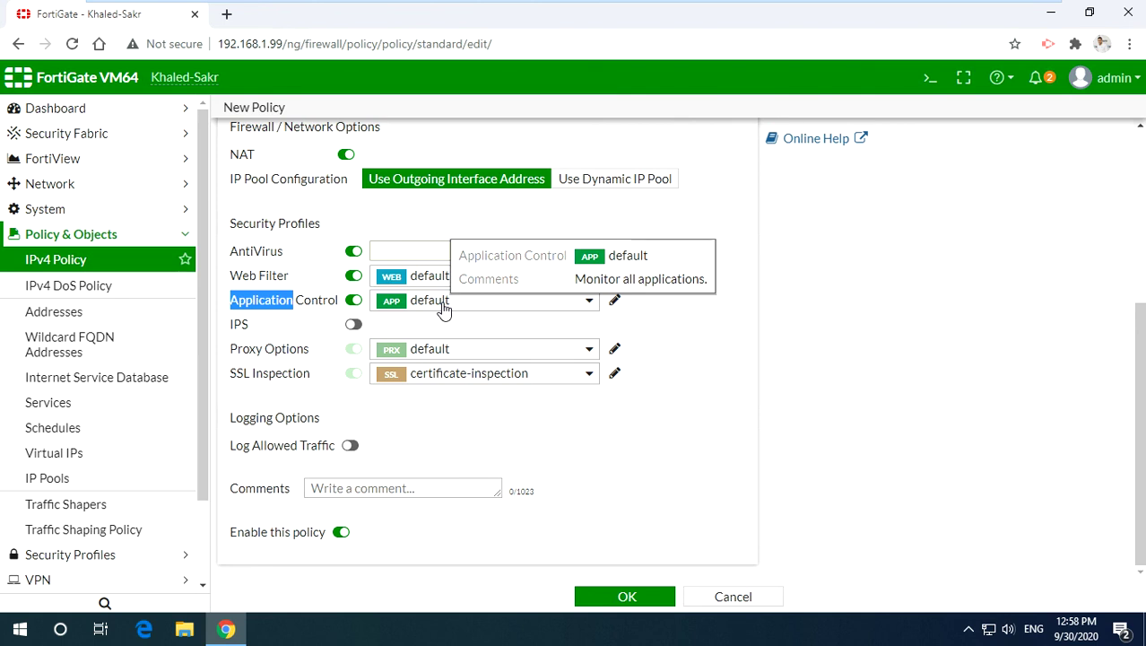
pyautogui.click(361, 327)
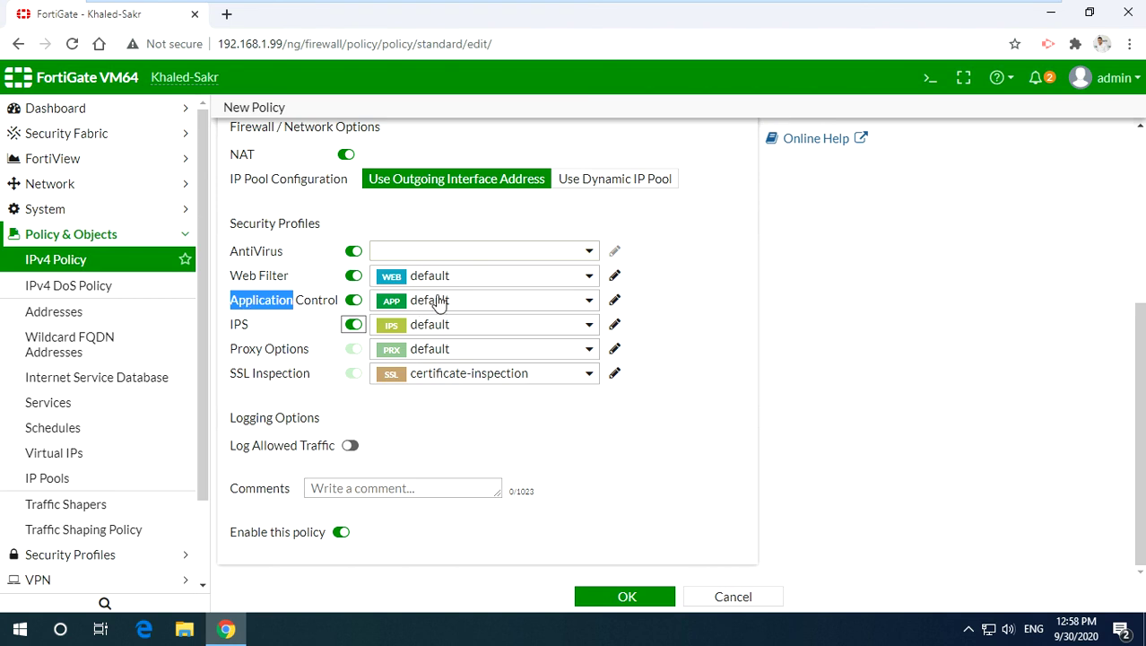
pyautogui.moveTo(406, 285)
# - Enable logging of allowed traffic for the policy and set it to All Sessions
pyautogui.doubleClick(240, 446)
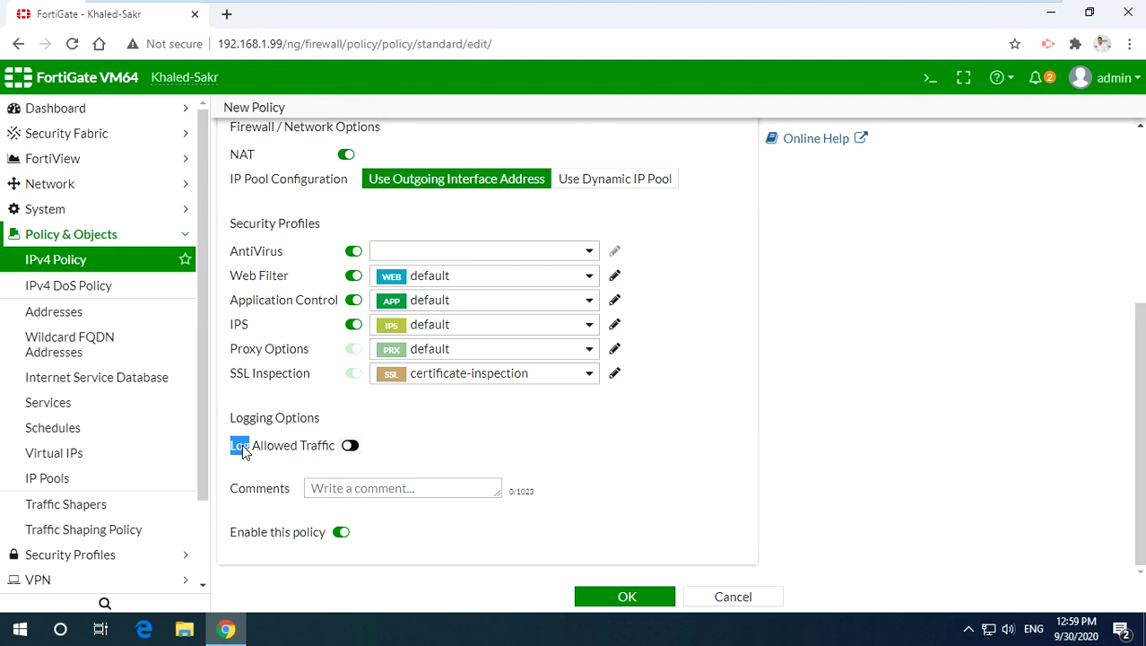
pyautogui.click(350, 447)
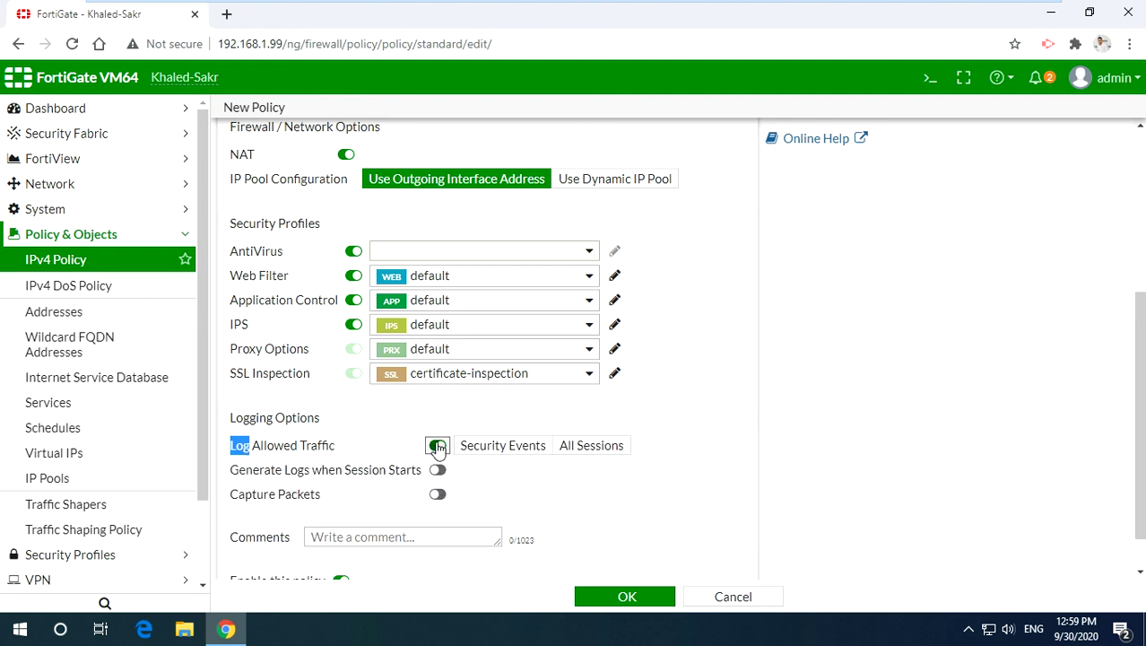
pyautogui.click(522, 448)
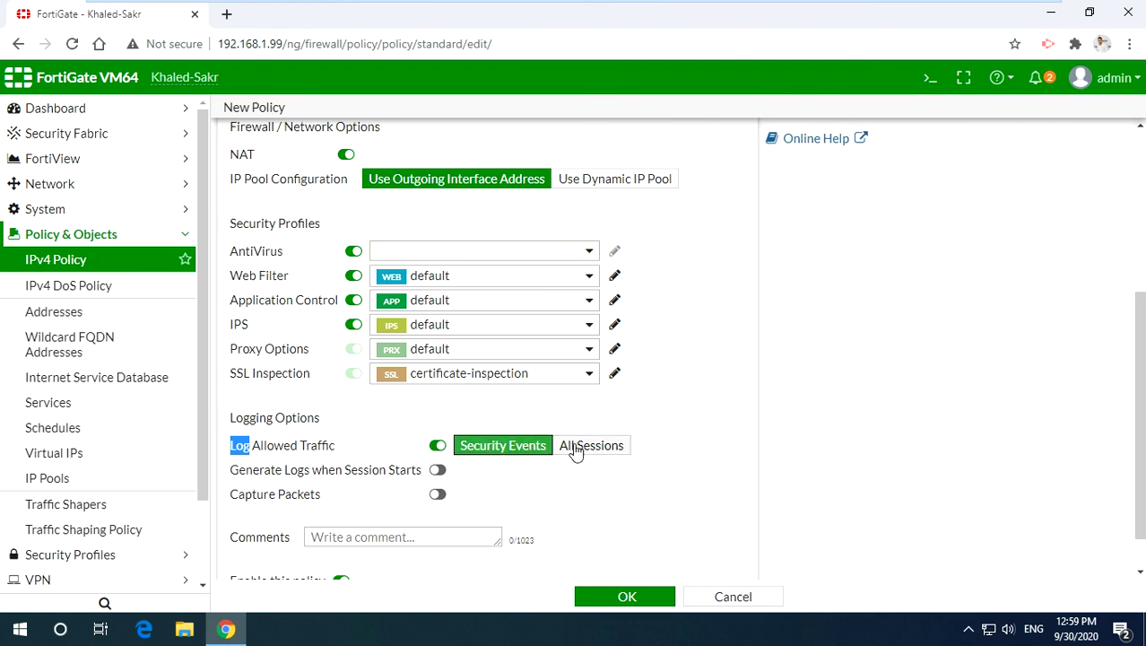
pyautogui.click(575, 450)
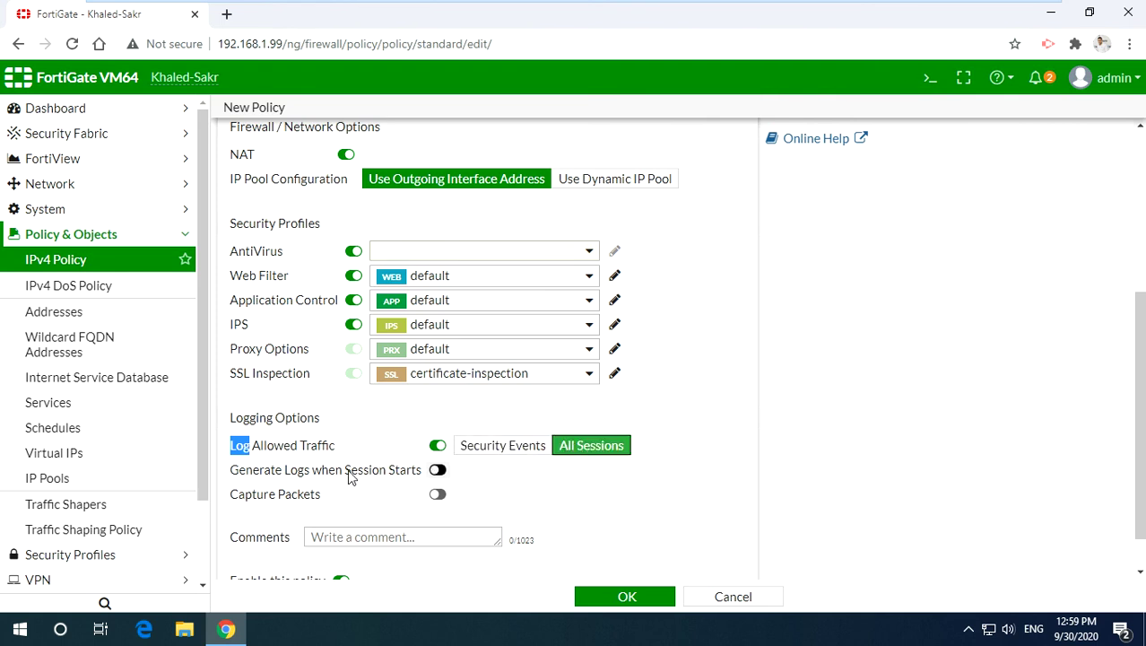
# - Enable log generation when a session starts
pyautogui.doubleClick(251, 475)
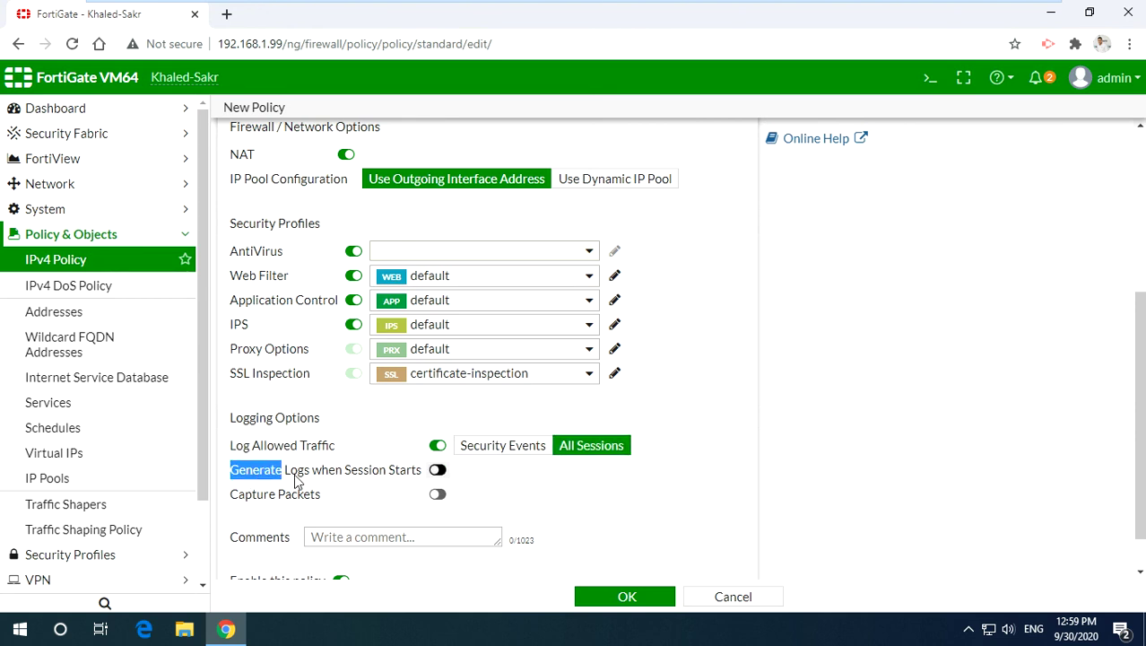
pyautogui.click(311, 475)
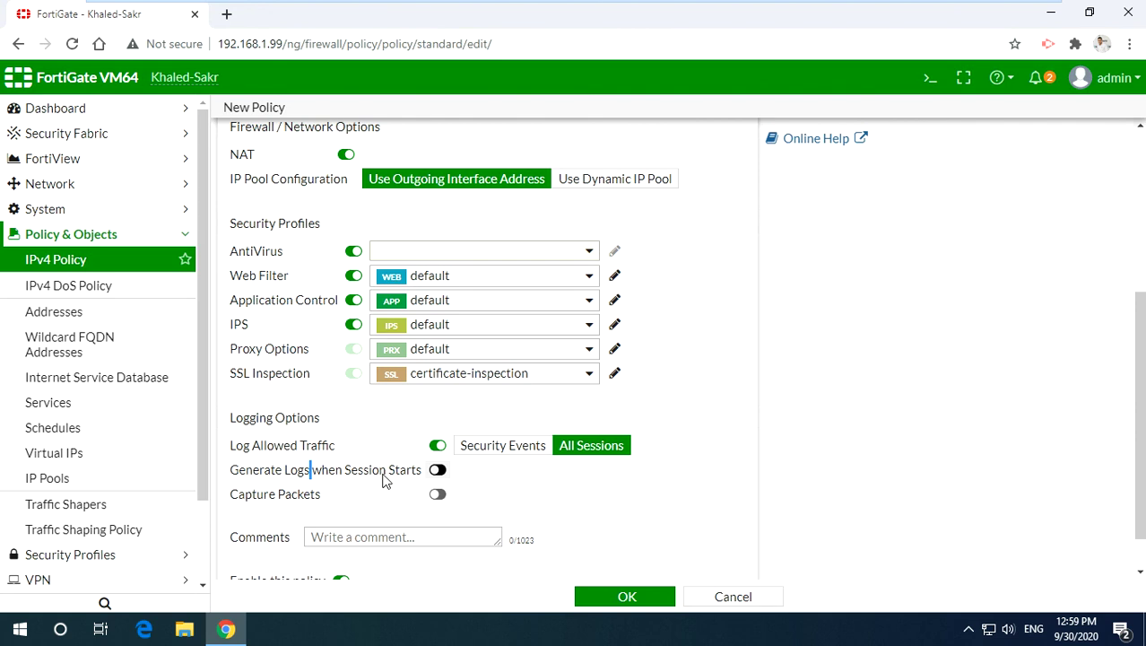
pyautogui.doubleClick(383, 476)
pyautogui.click(436, 473)
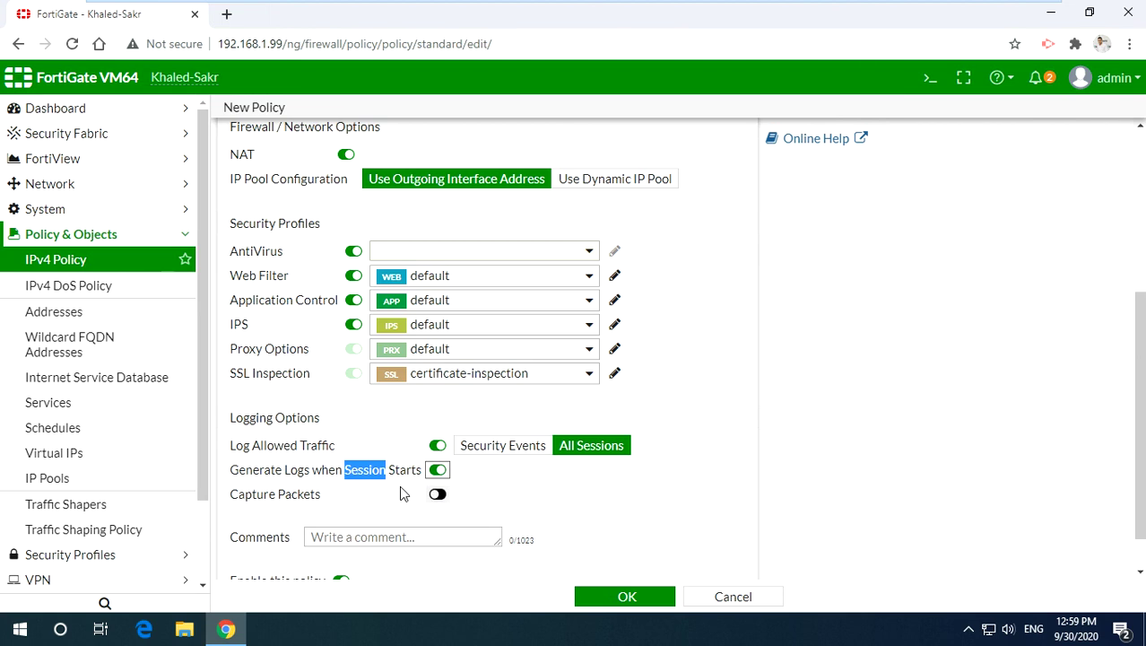
# - Enable packet capture for the policy
pyautogui.click(436, 494)
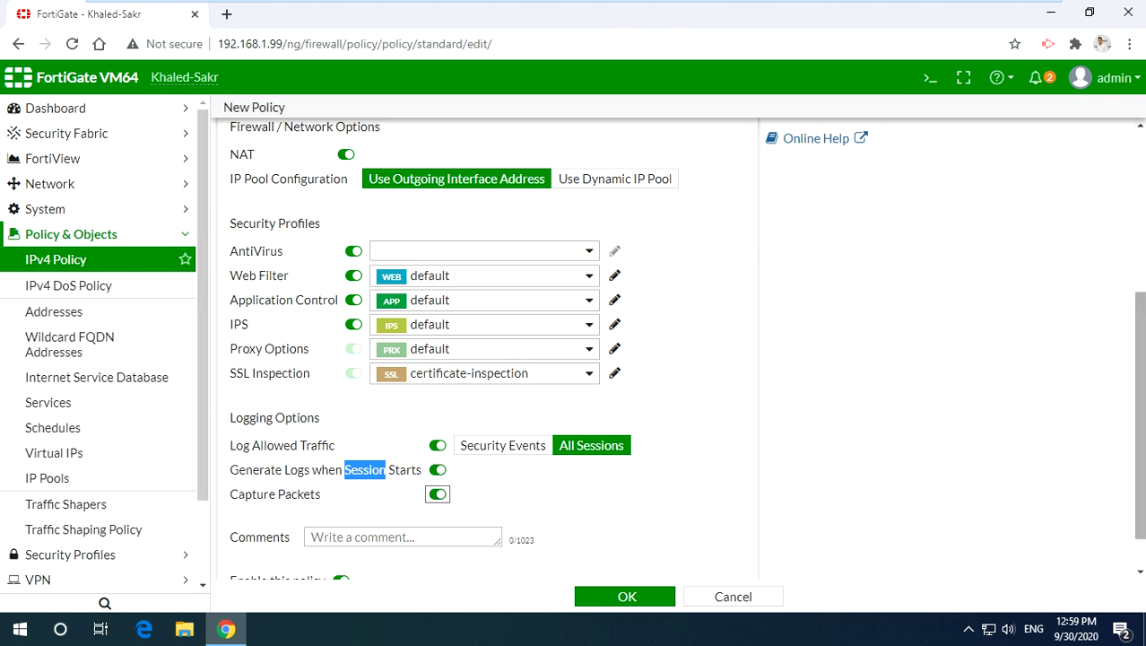
pyautogui.scroll(-1, 1139, 413)
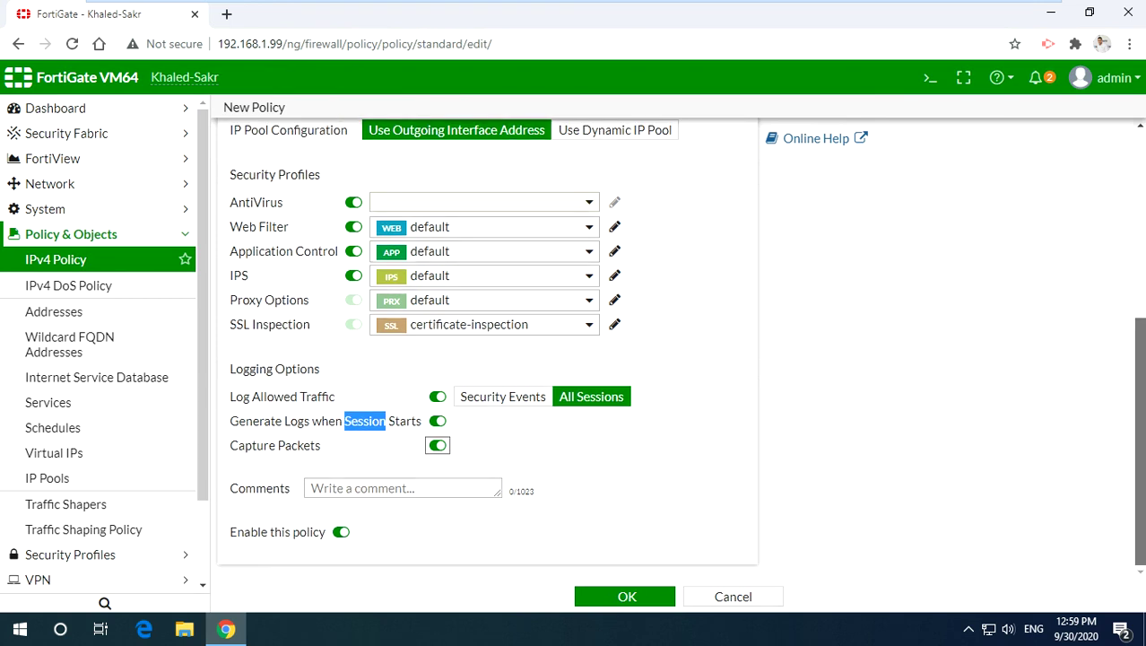
# - Review the new policy's settings from its name and interfaces through the security profiles, logging options, comments and enable state
pyautogui.scroll(2, 687, 348)
pyautogui.scroll(-1, 687, 348)
pyautogui.scroll(2, 687, 348)
pyautogui.scroll(3, 687, 348)
pyautogui.scroll(-1, 1142, 170)
pyautogui.scroll(3, 1143, 170)
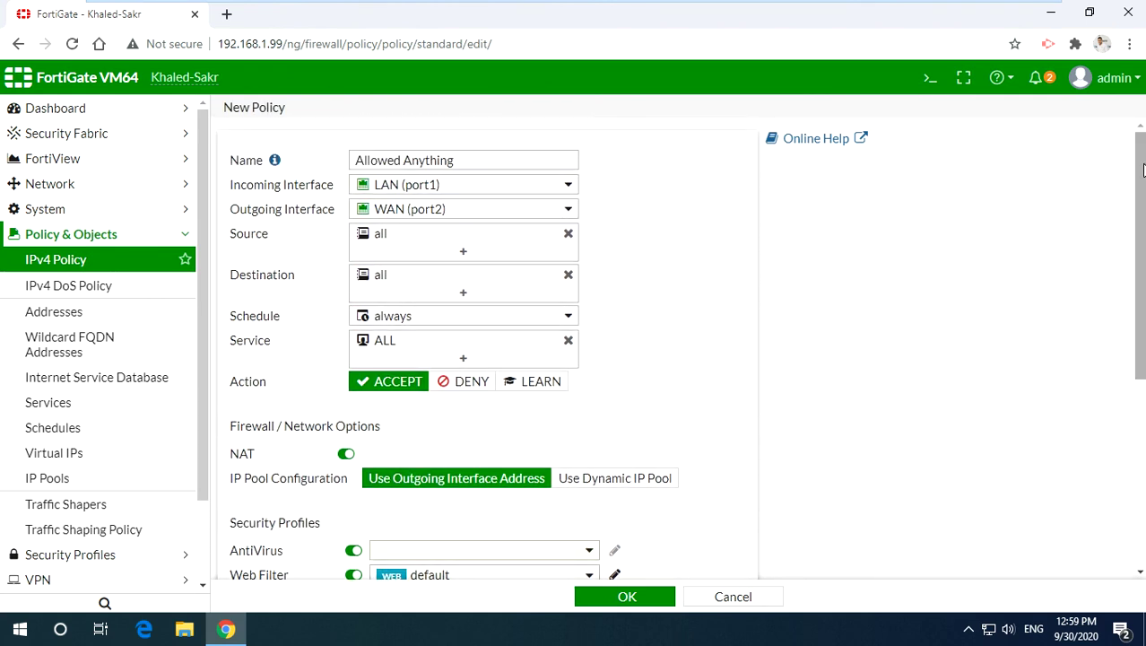
pyautogui.moveTo(1143, 170); pyautogui.dragTo(1143, 319)
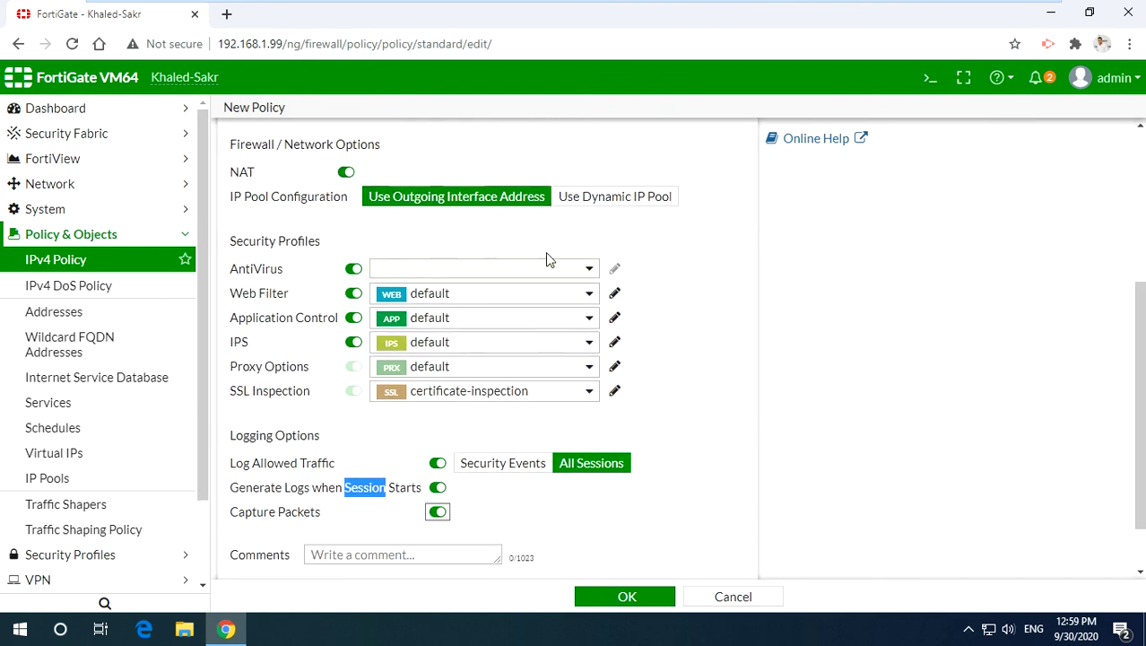
pyautogui.moveTo(487, 327)
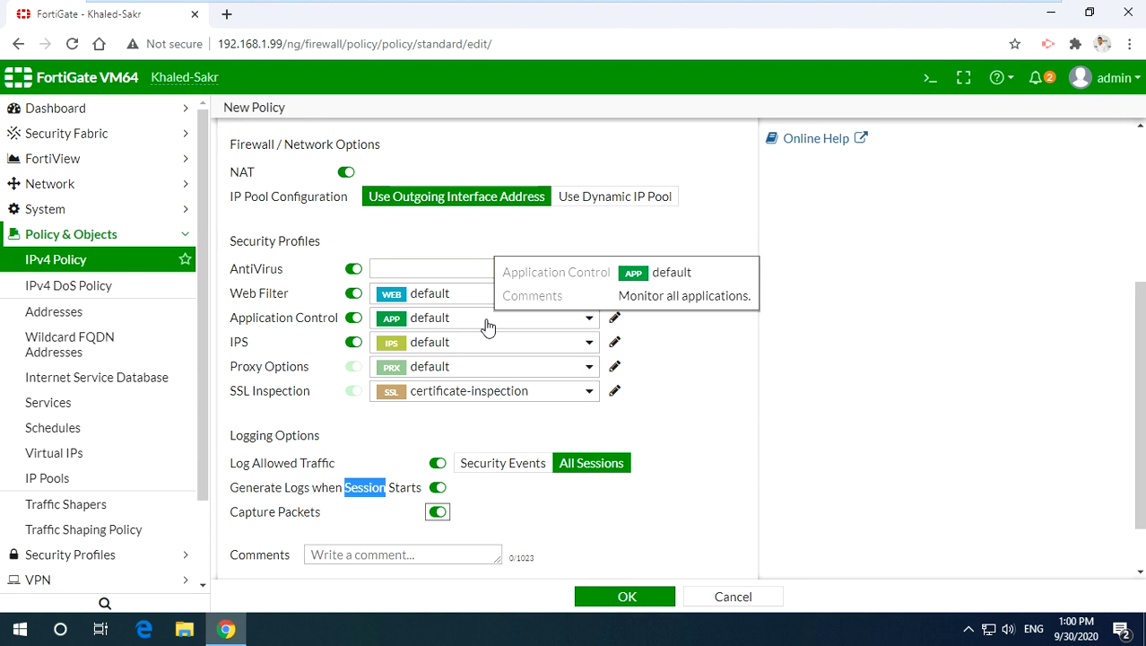
pyautogui.click(350, 555)
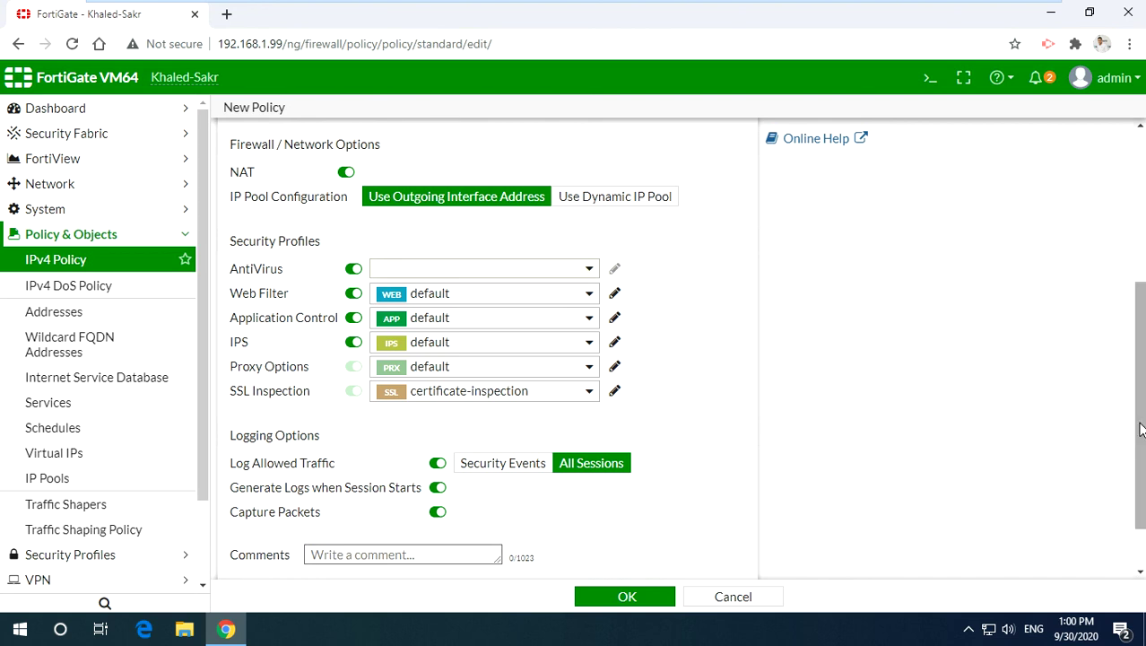
pyautogui.moveTo(1139, 429); pyautogui.dragTo(1136, 560)
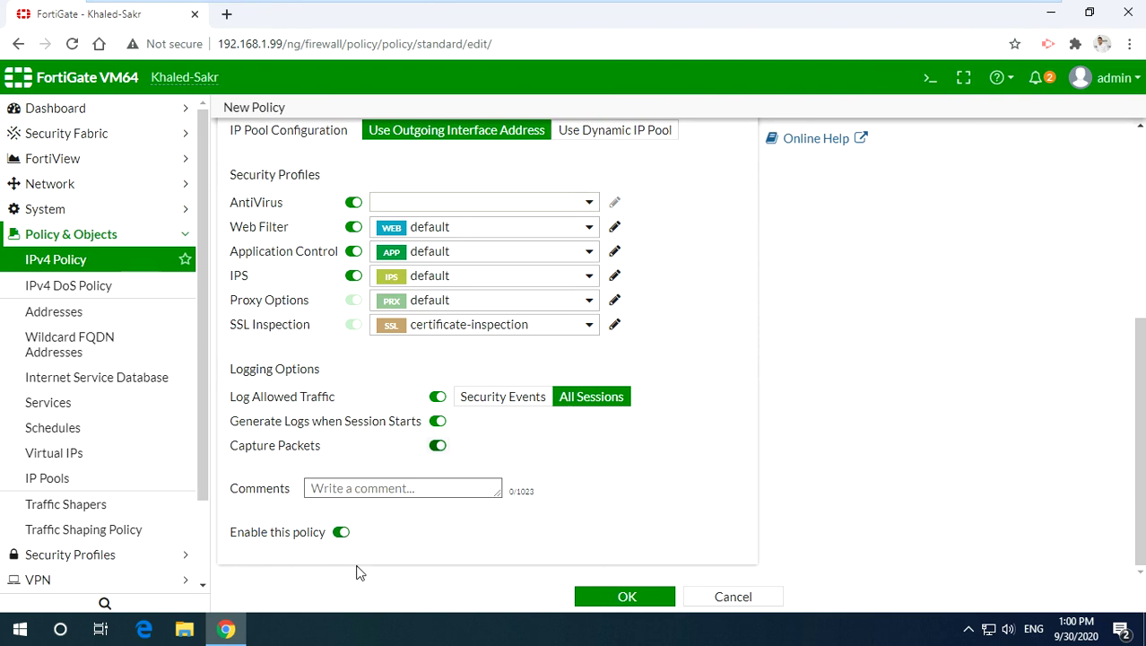
# - Disable the policy and enable it again
pyautogui.click(341, 532)
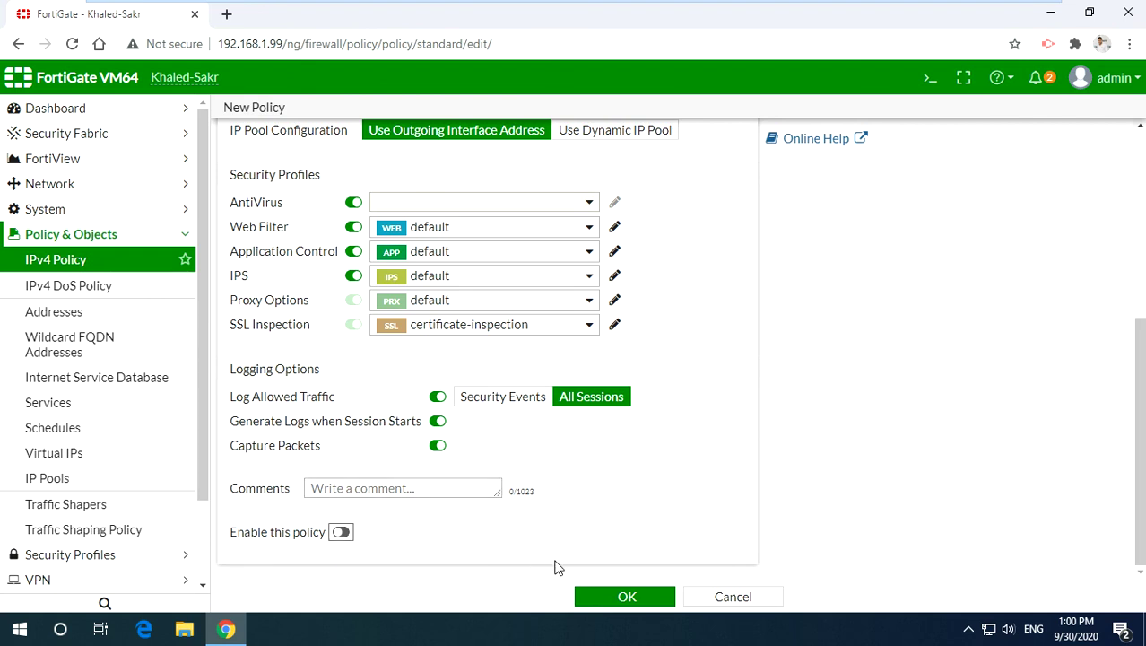
pyautogui.click(341, 533)
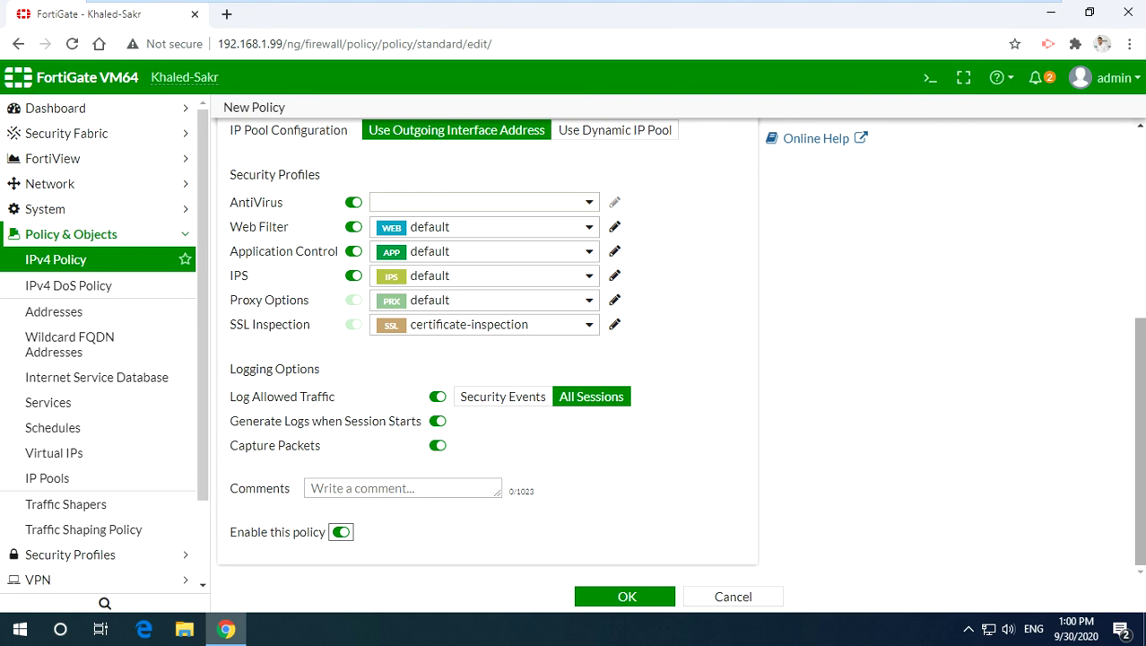
pyautogui.hotkey('ctrl', 'a')
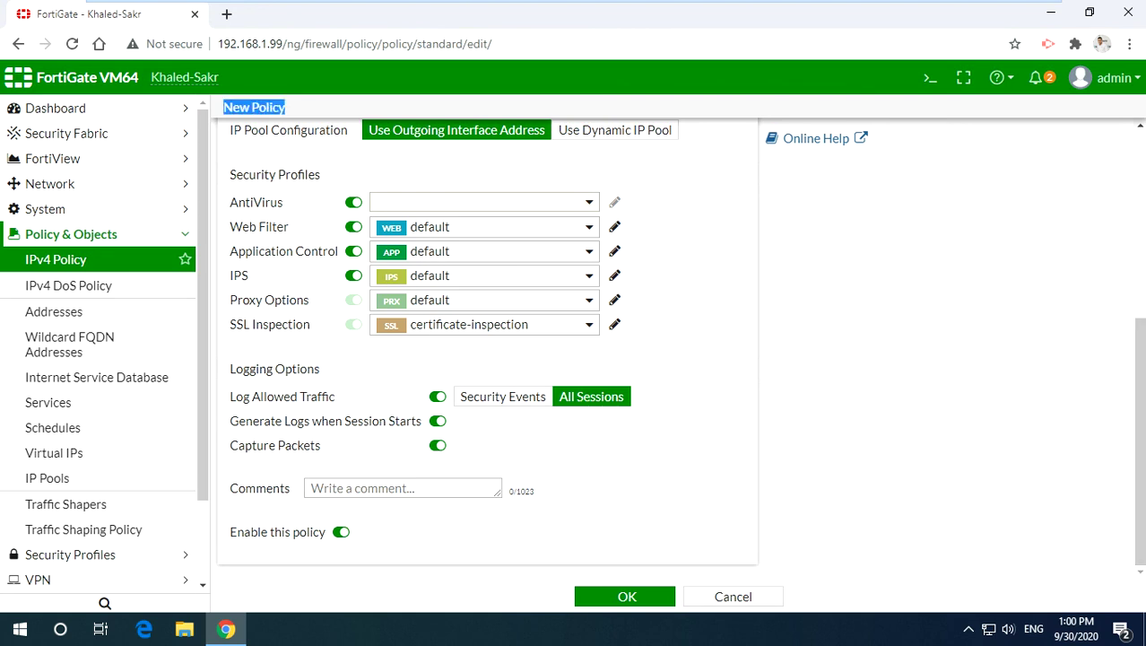
# - Try to save the new policy and check which AntiVirus profiles can be assigned
pyautogui.click(626, 596)
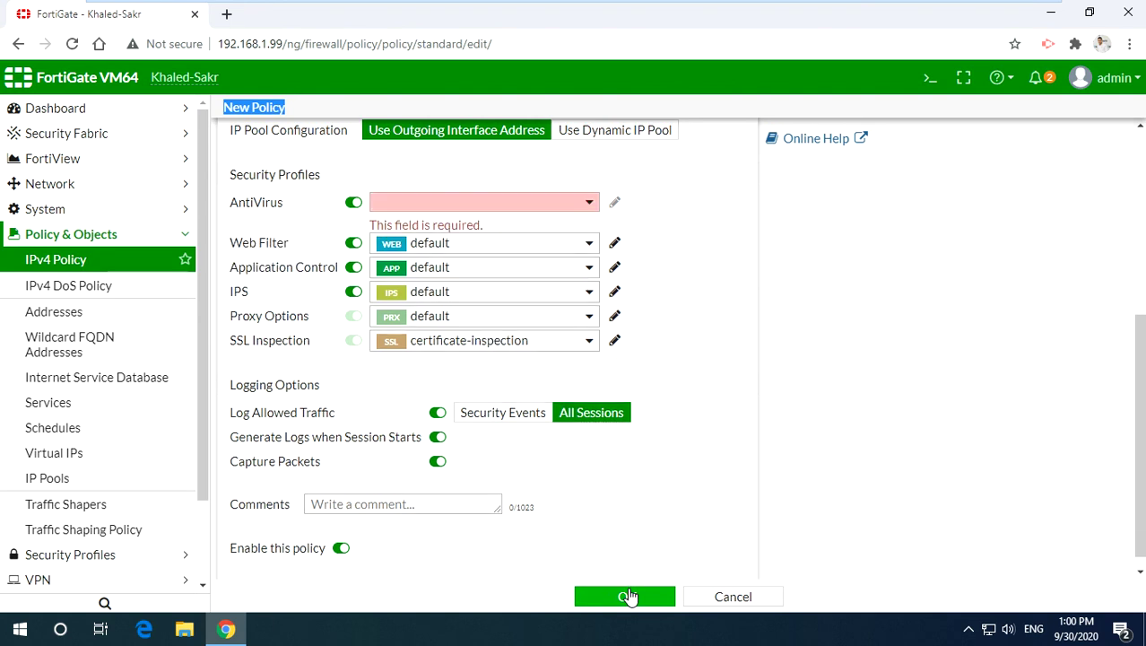
pyautogui.click(580, 203)
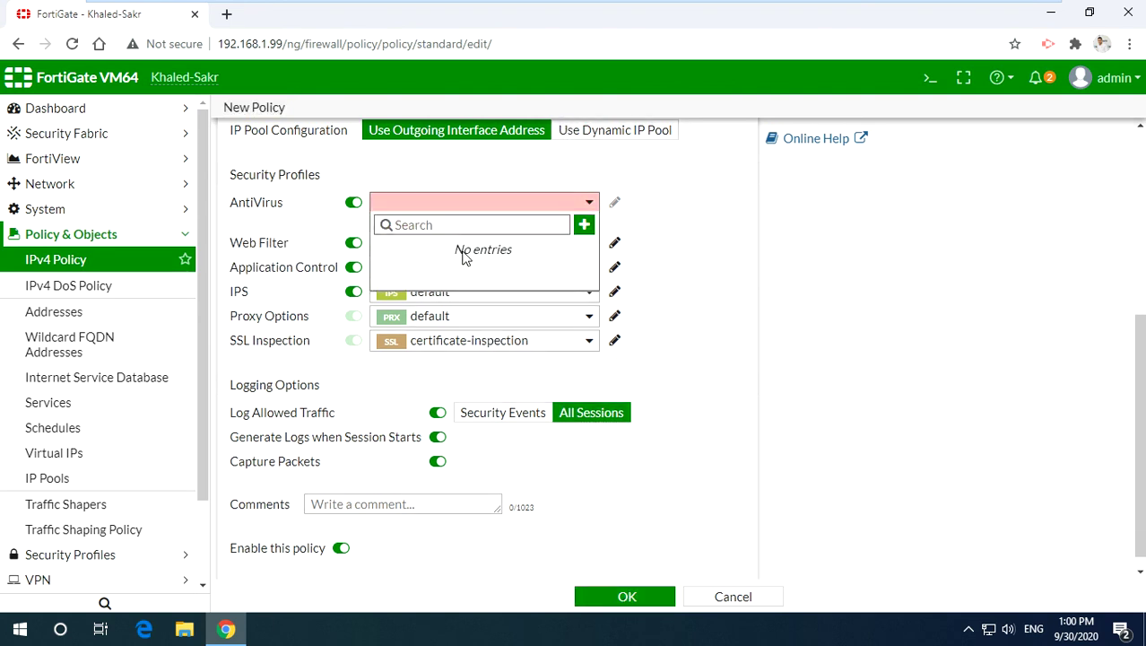
pyautogui.click(352, 213)
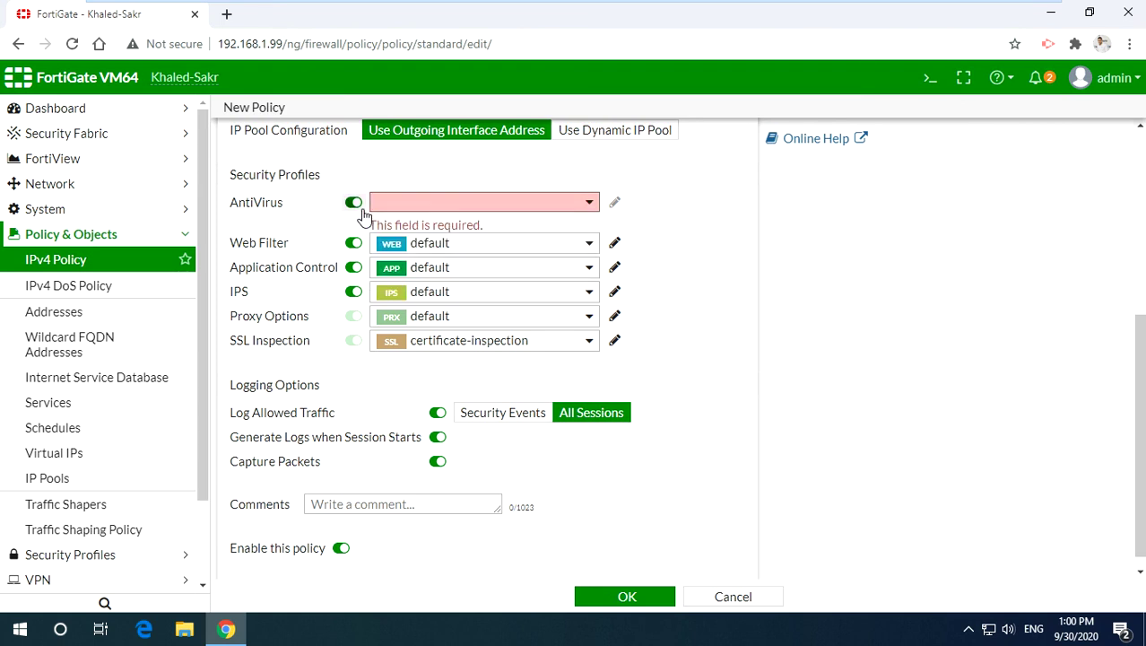
# - Turn off AntiVirus for the policy and save it
pyautogui.click(355, 203)
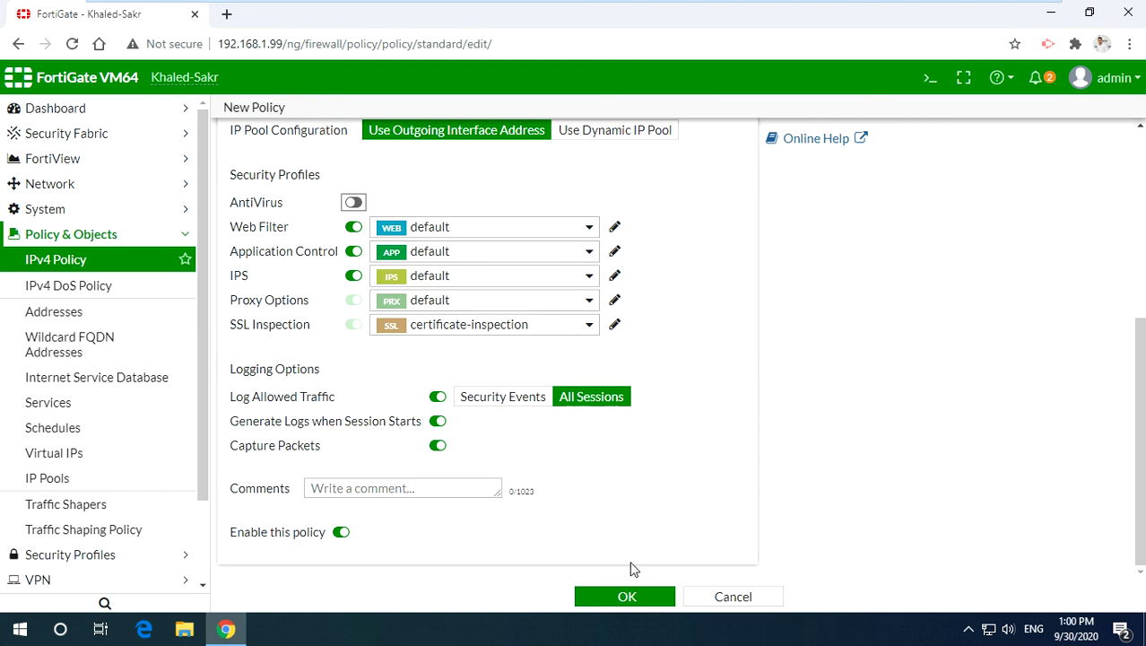
pyautogui.click(627, 594)
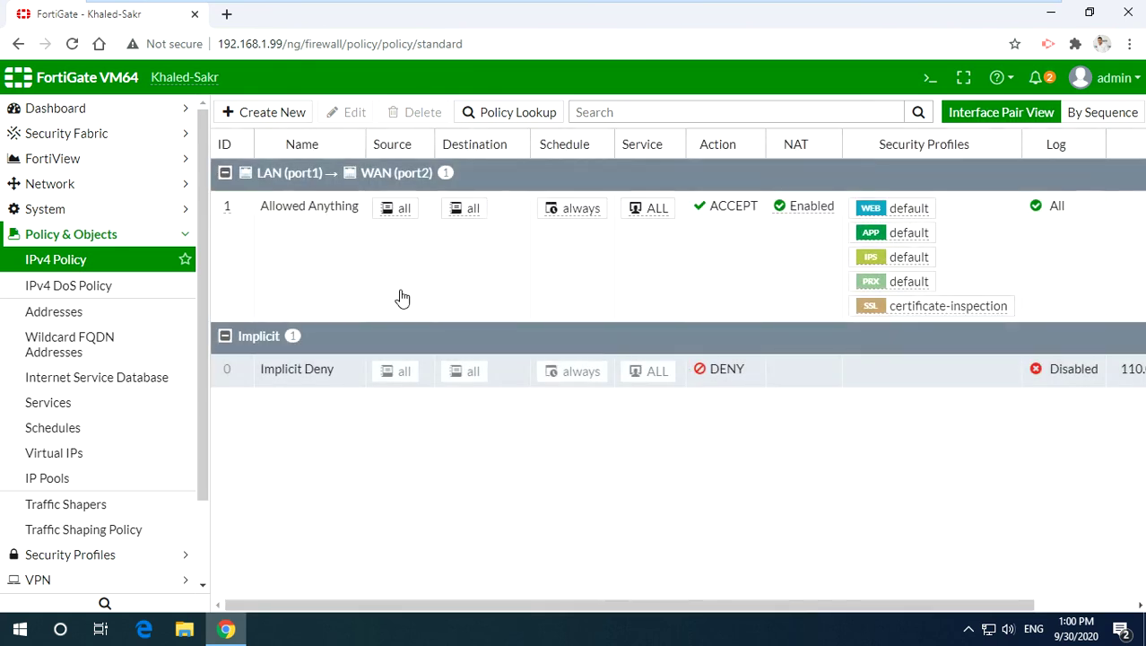
# - Examine the NAT and security profile entries of the "Allowed Anything" policy in the policy list
pyautogui.click(347, 276)
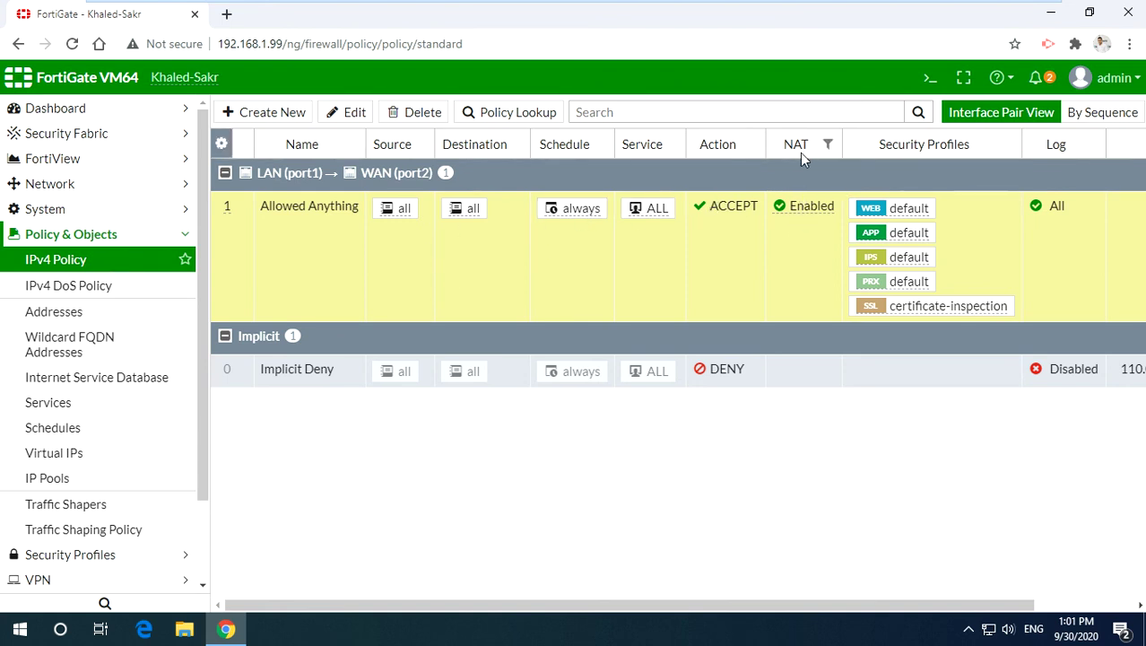
pyautogui.moveTo(813, 219)
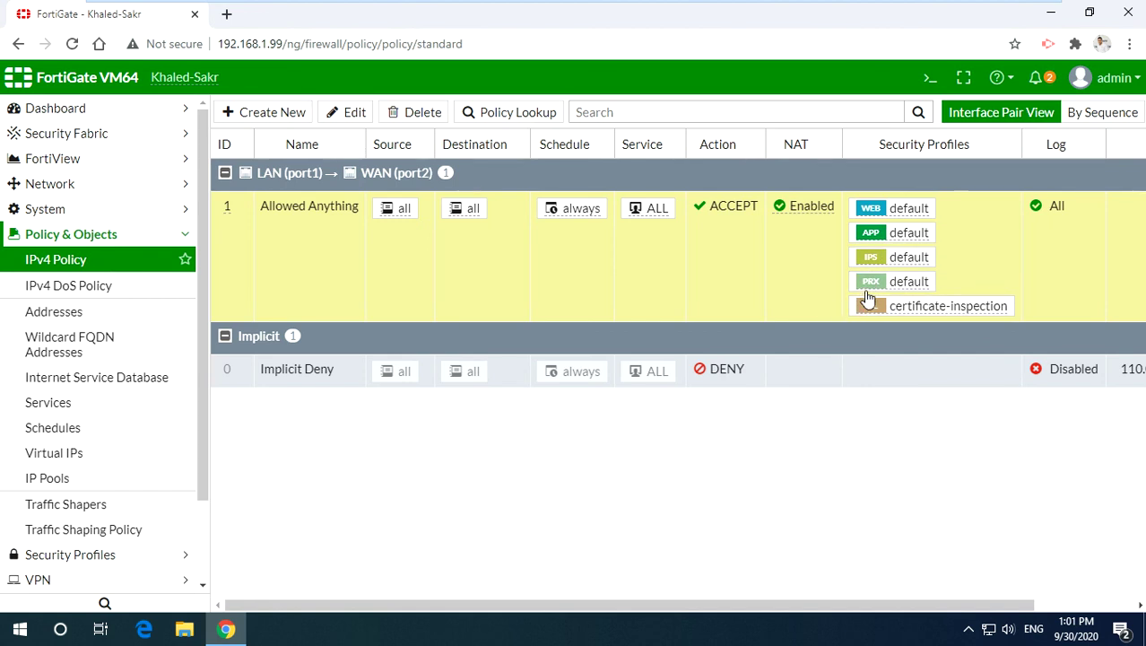
pyautogui.moveTo(867, 286)
# - Open the "Allowed Anything" policy for editing and view its Proxy Options and the available SSL Inspection profiles
pyautogui.doubleClick(741, 294)
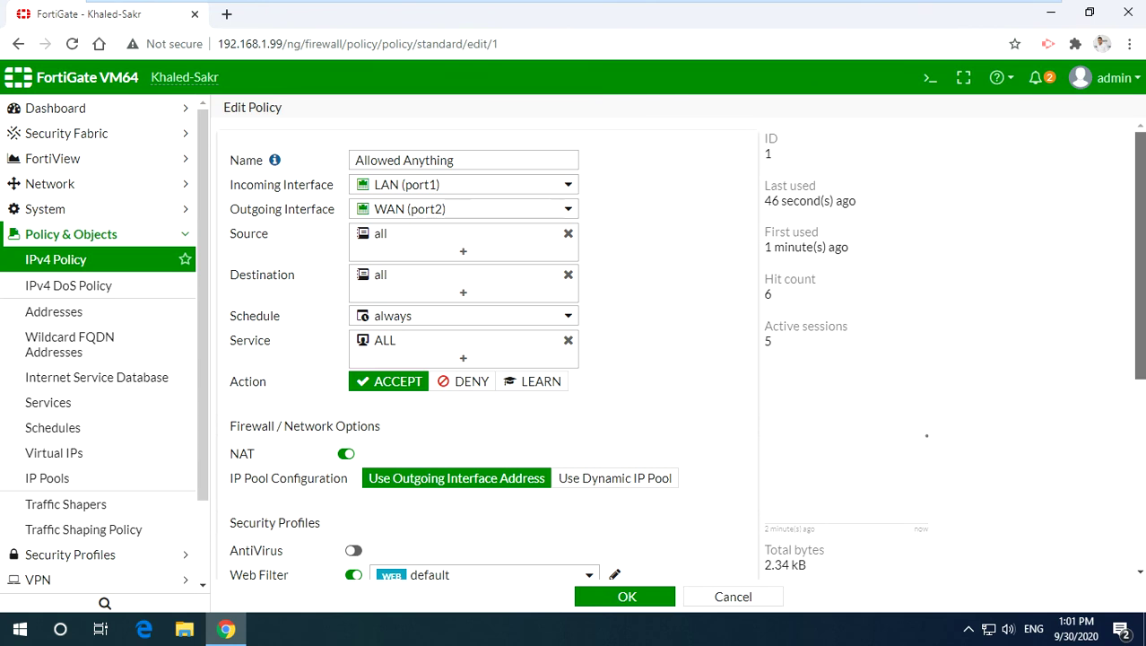
pyautogui.scroll(-2, 1130, 278)
pyautogui.scroll(-1, 1130, 278)
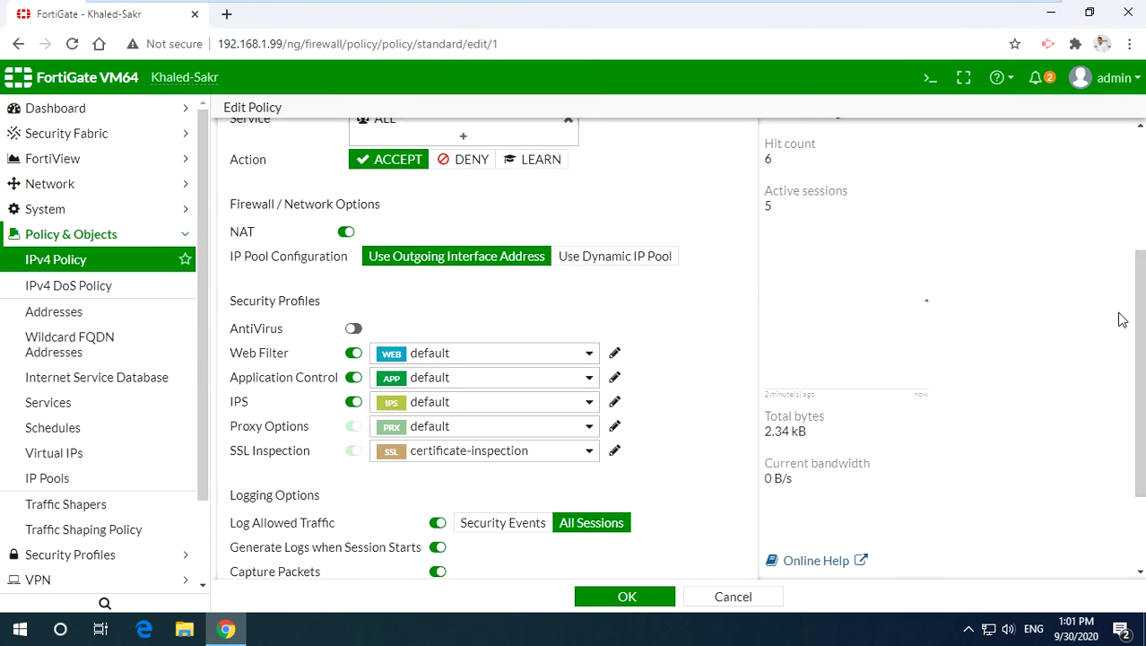
pyautogui.tripleClick(254, 434)
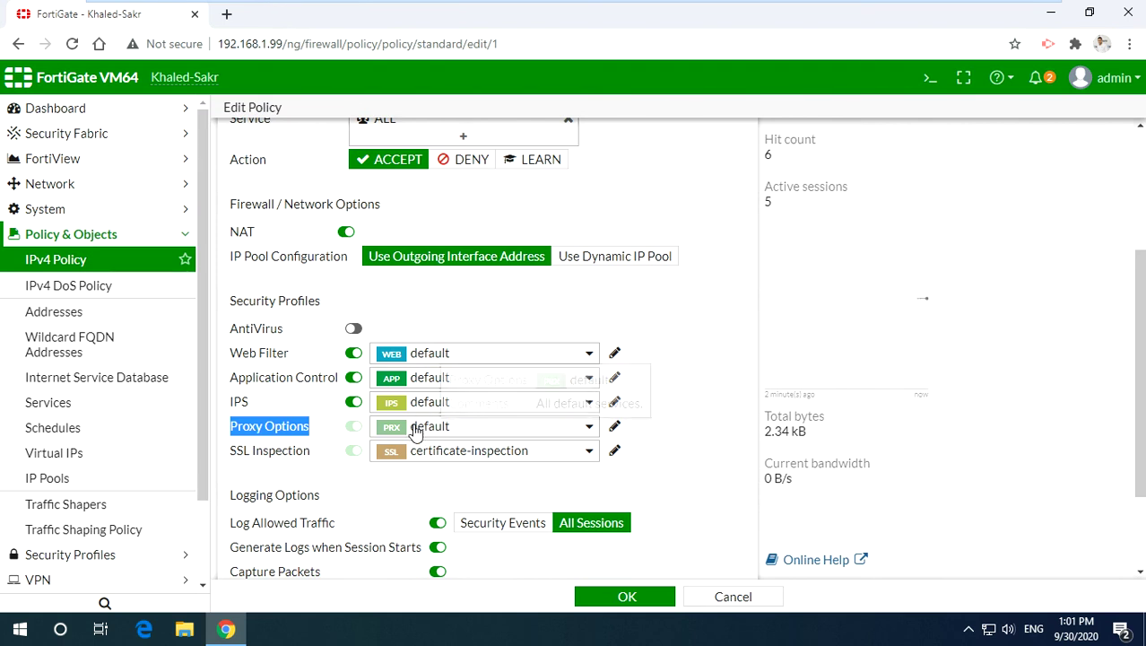
pyautogui.tripleClick(284, 453)
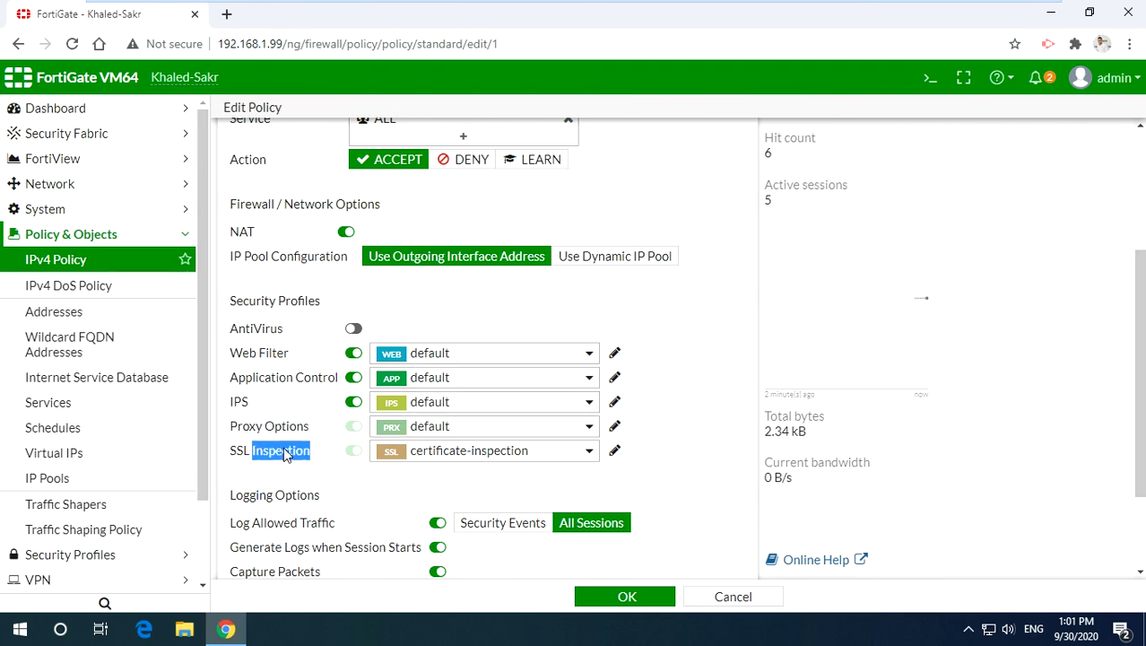
pyautogui.click(505, 455)
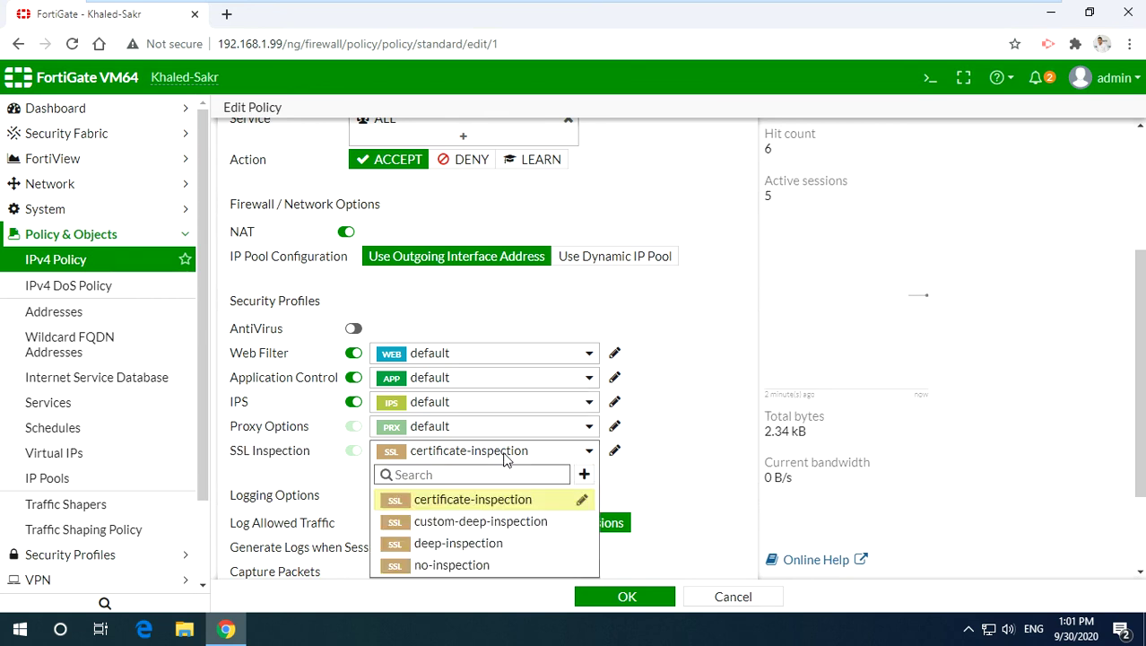